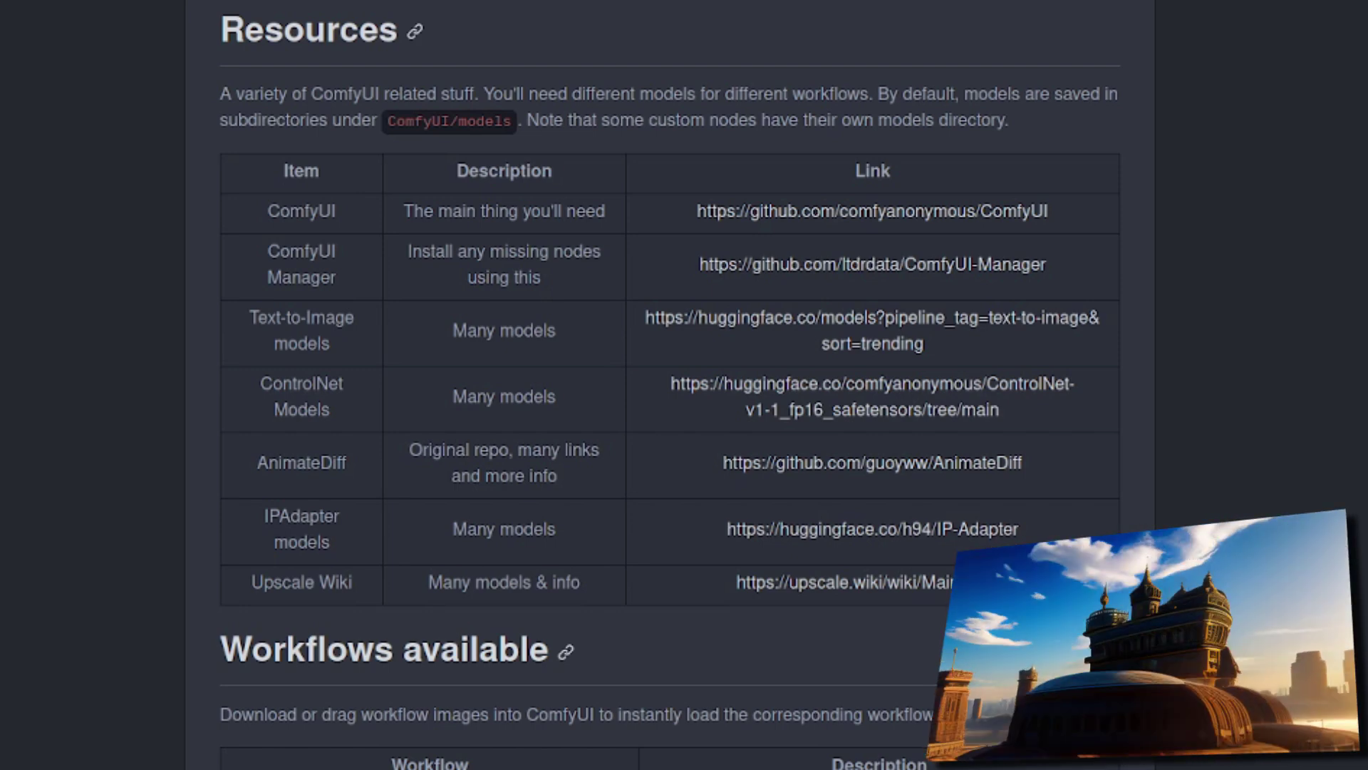
# - Open the AnimateDiff_FreeU.png workflow image from the README in its own tab and load it into the ComfyUI canvas
pyautogui.scroll(-9, 1142, 490)
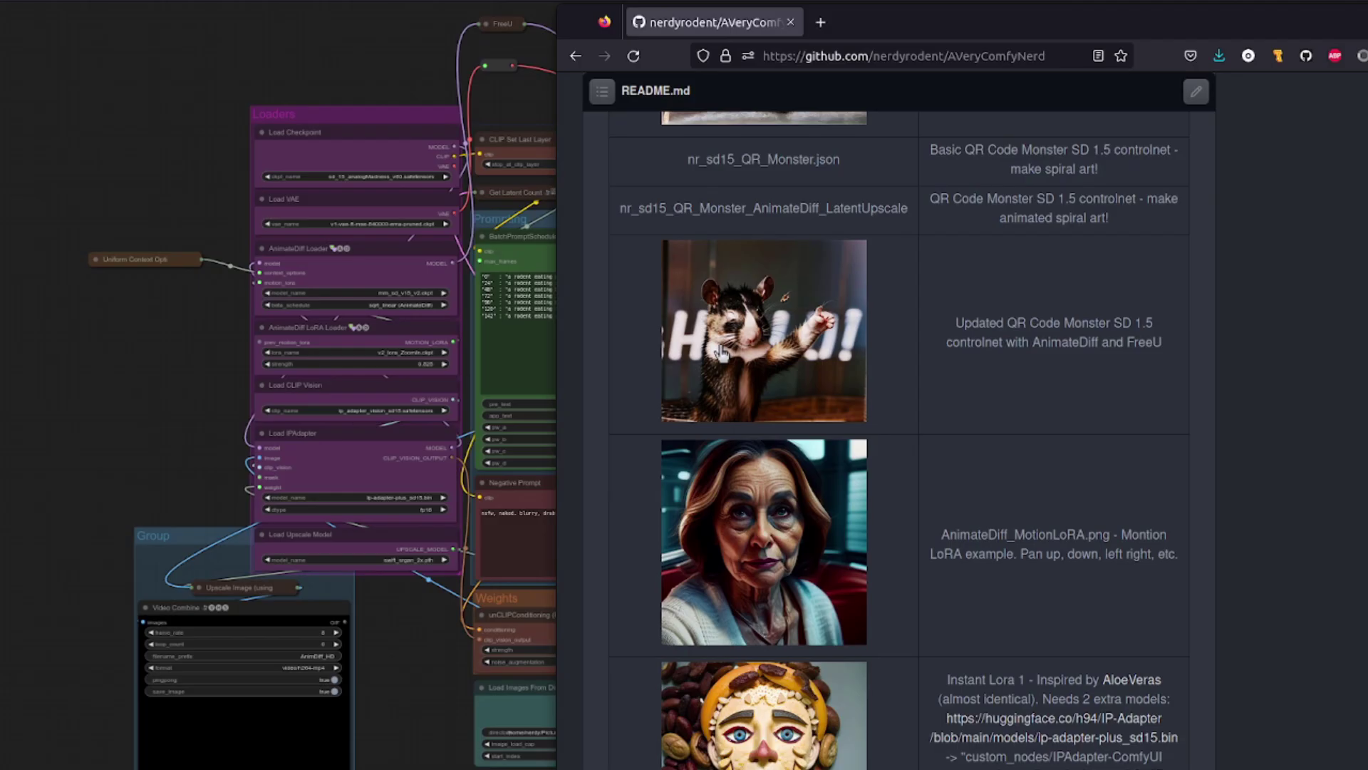
pyautogui.rightClick(373, 691)
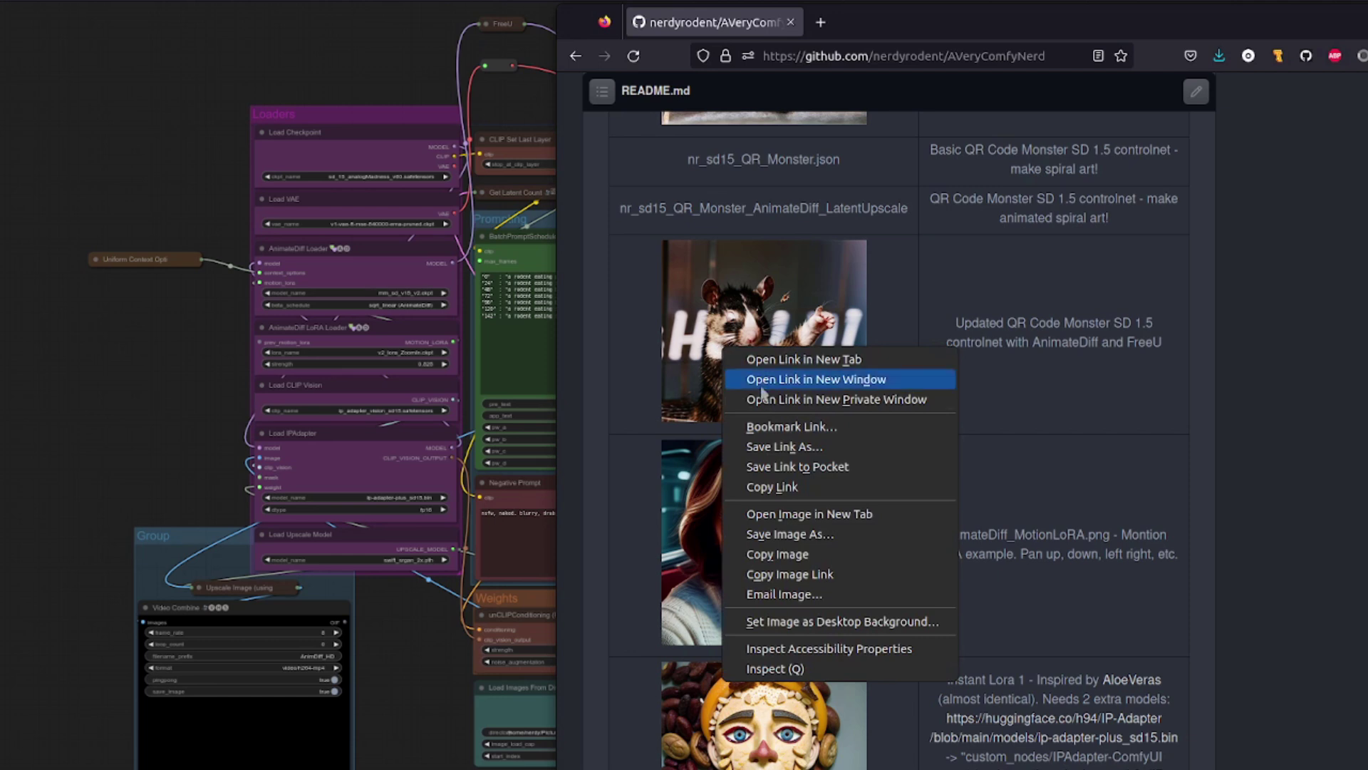
pyautogui.click(796, 519)
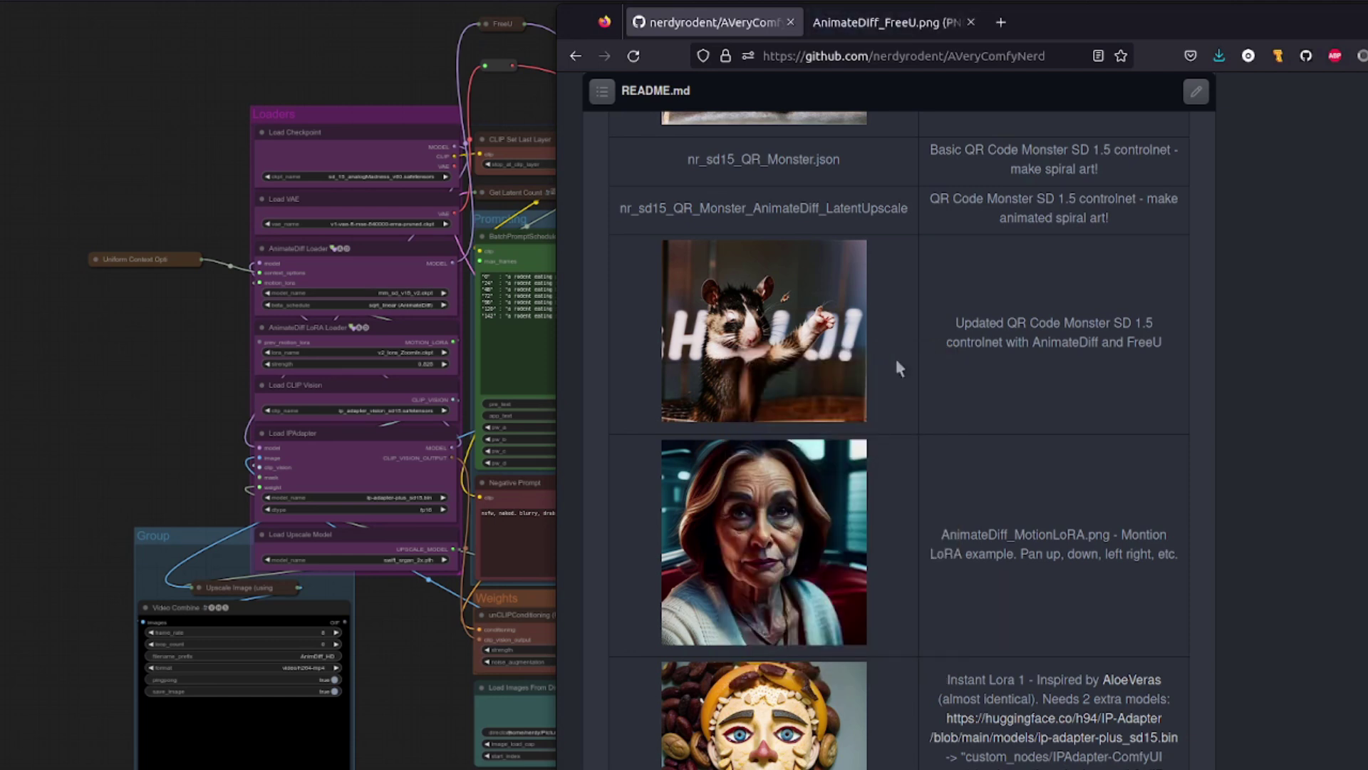
pyautogui.click(895, 31)
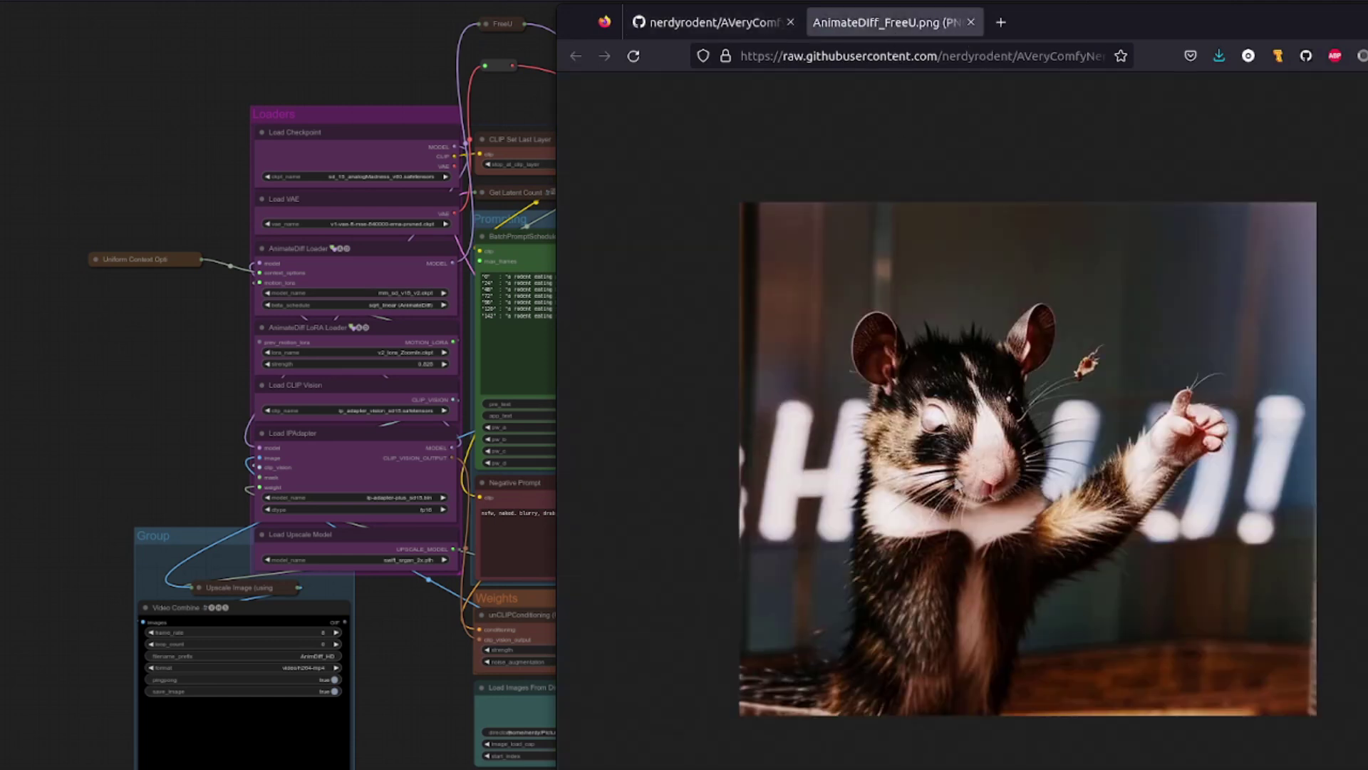
pyautogui.moveTo(958, 487); pyautogui.dragTo(123, 401)
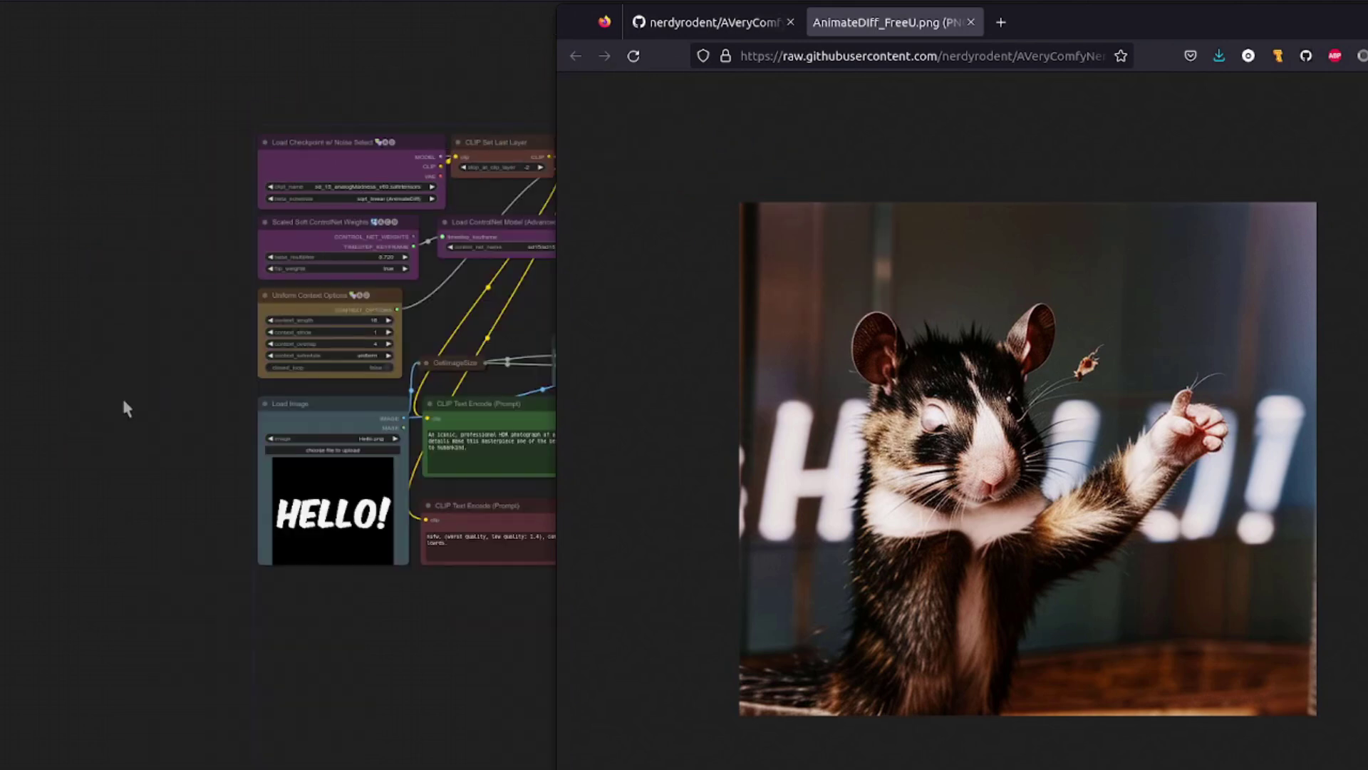
pyautogui.click(361, 742)
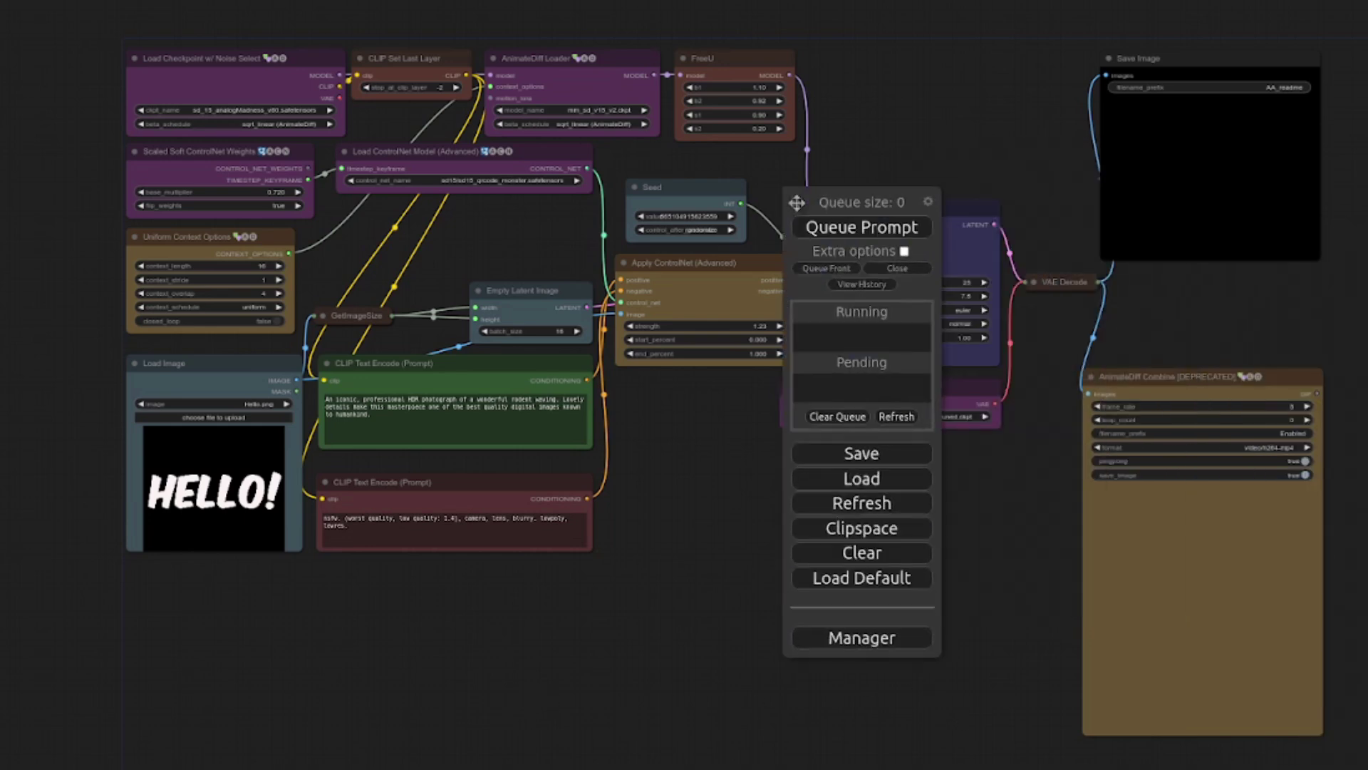
# - View the update and missing custom node installation options in the ComfyUI Manager, and close it
pyautogui.click(863, 647)
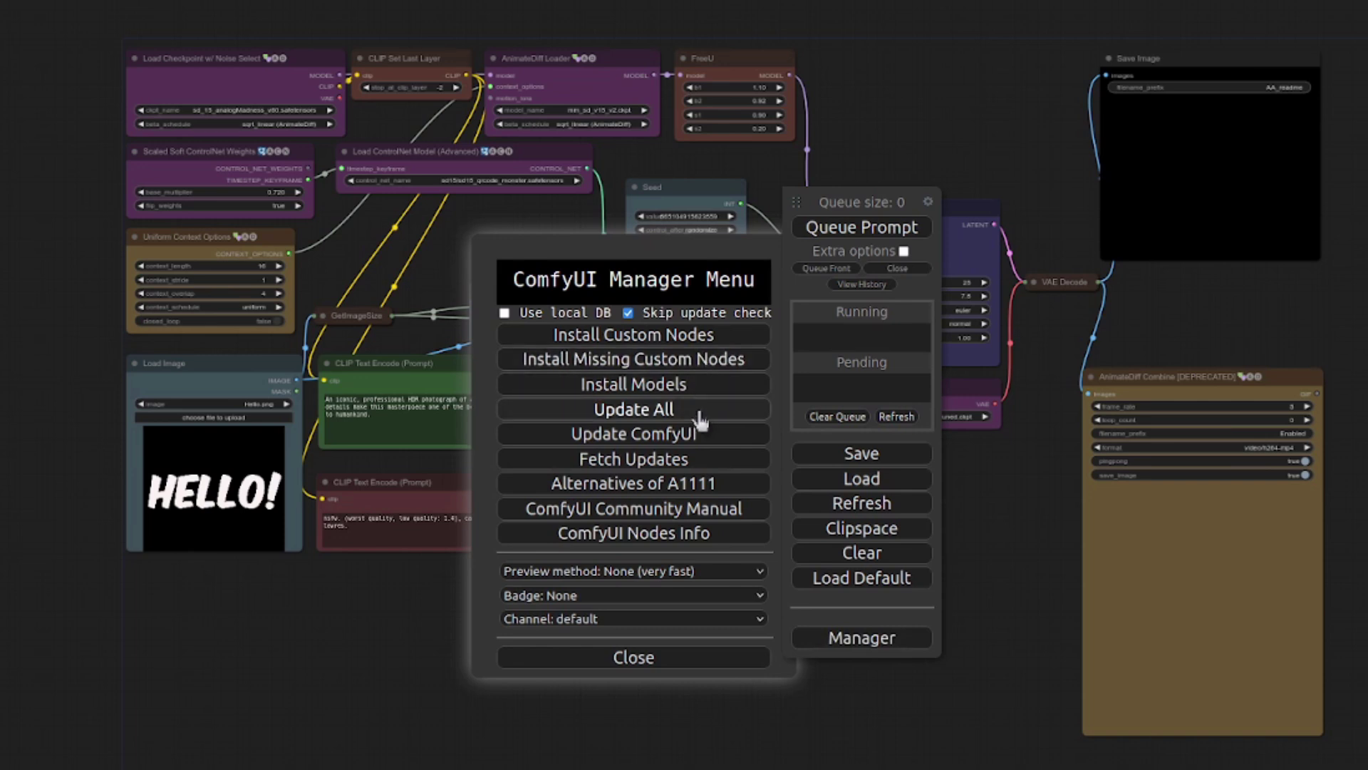
pyautogui.click(644, 664)
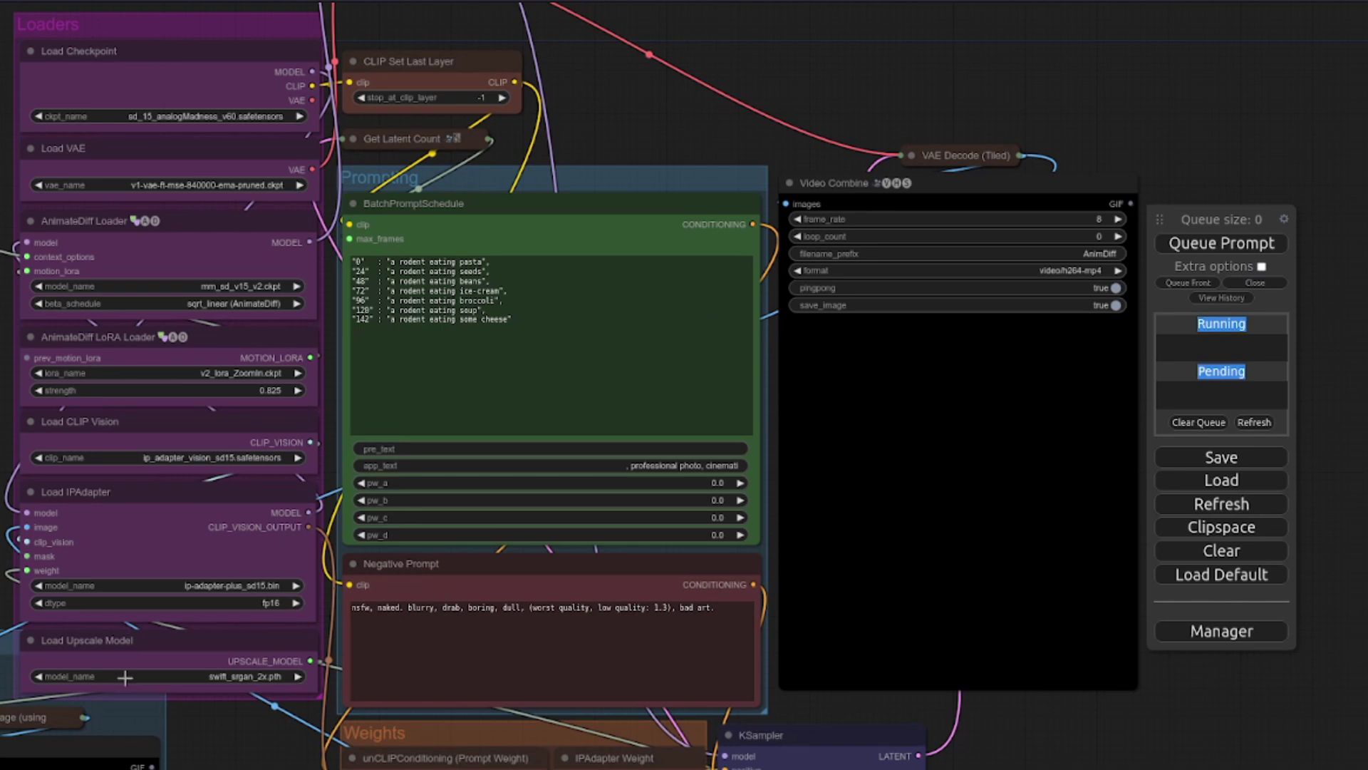
# - Examine the Loaders group and the list of checkpoints available in the Load Checkpoint node
pyautogui.moveTo(506, 530); pyautogui.dragTo(1015, 683)
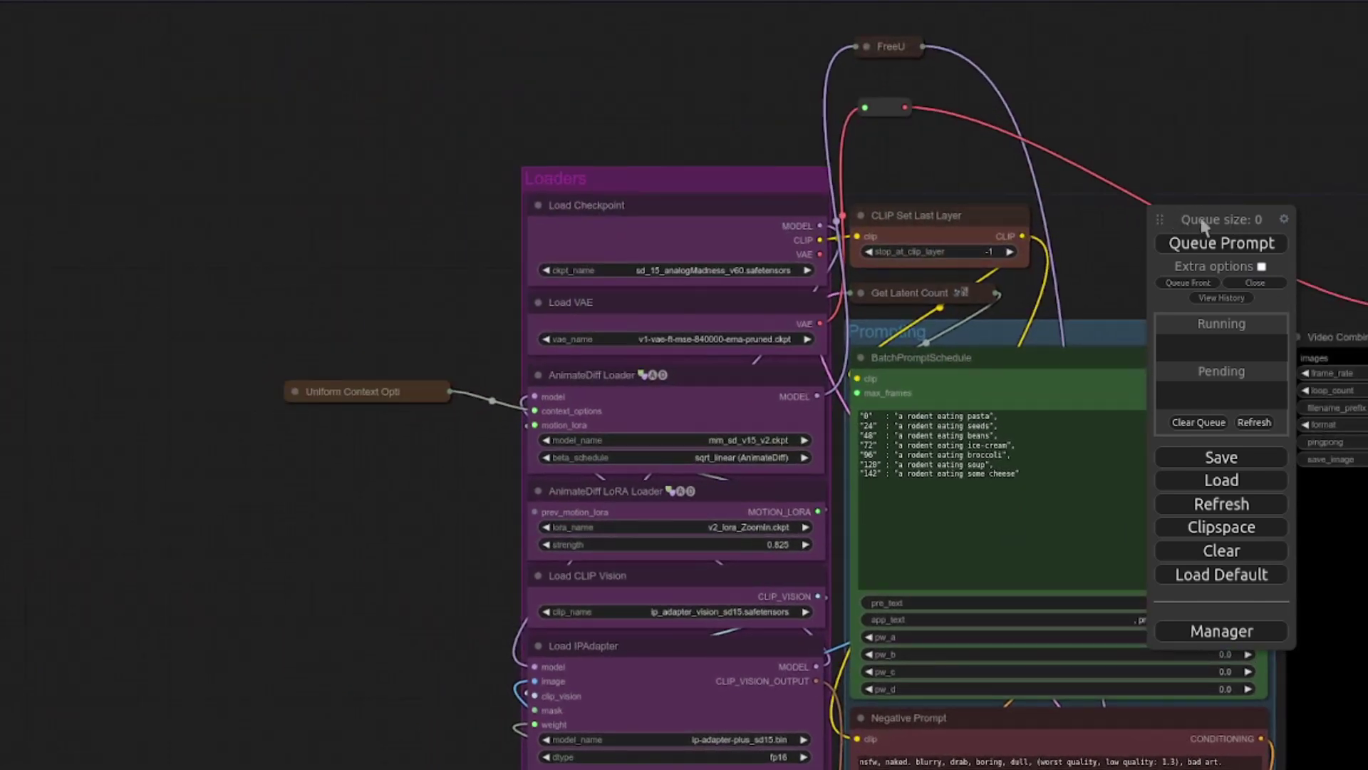
pyautogui.scroll(4, 746, 197)
pyautogui.scroll(4, 667, 285)
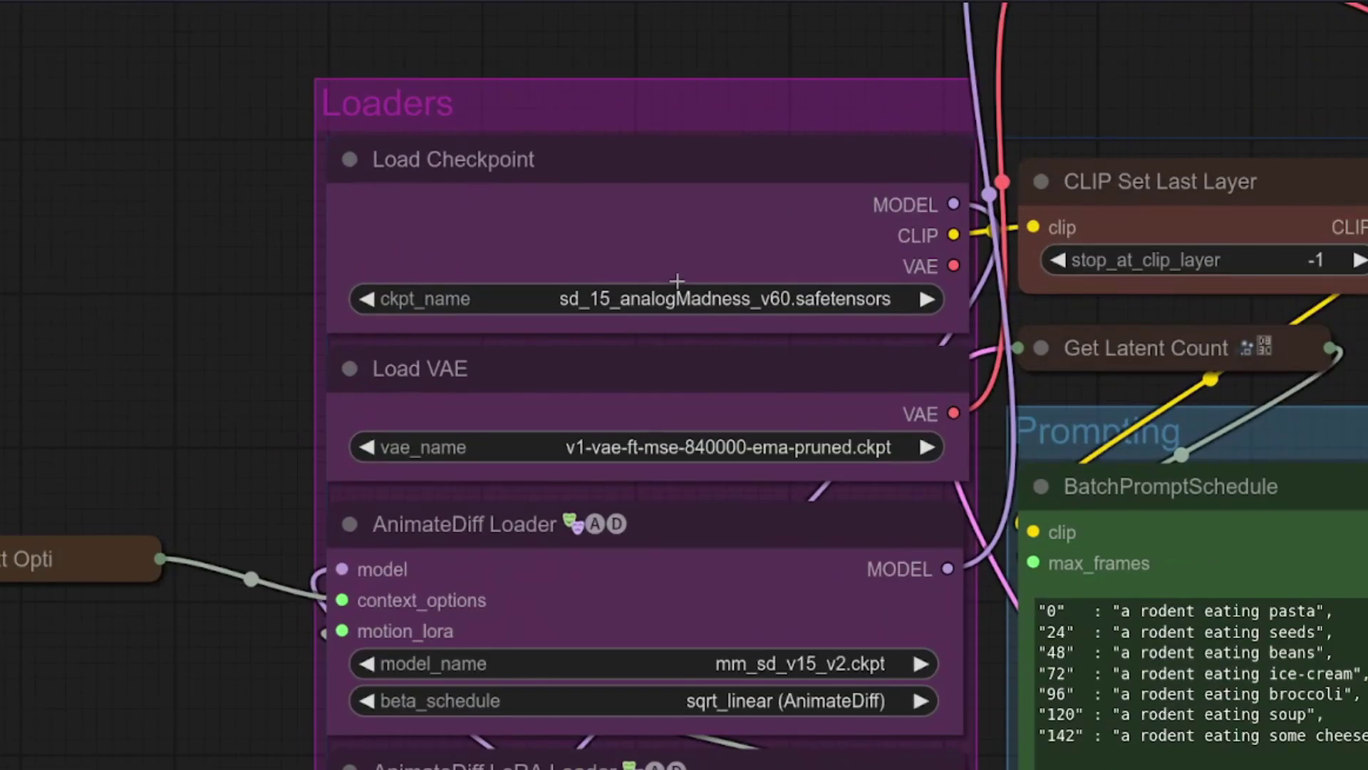
pyautogui.click(563, 299)
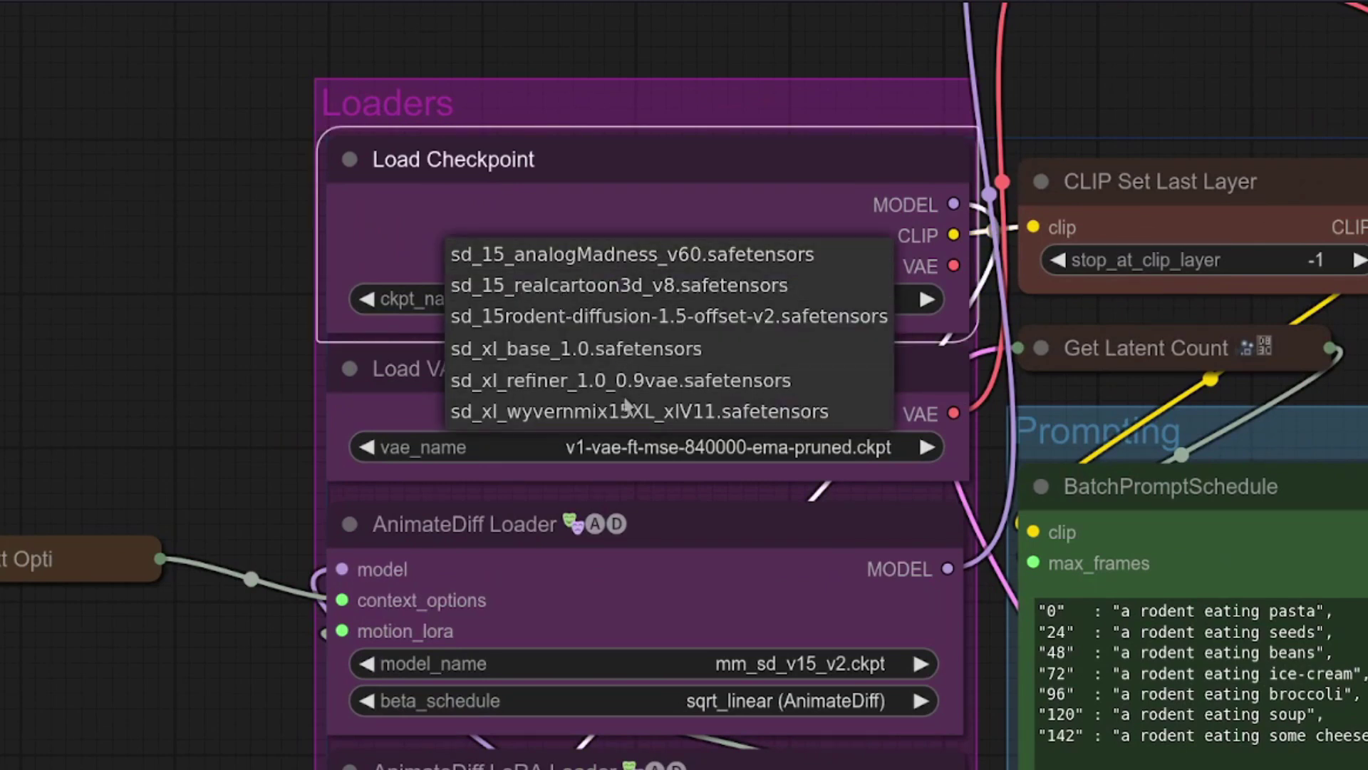
pyautogui.click(897, 48)
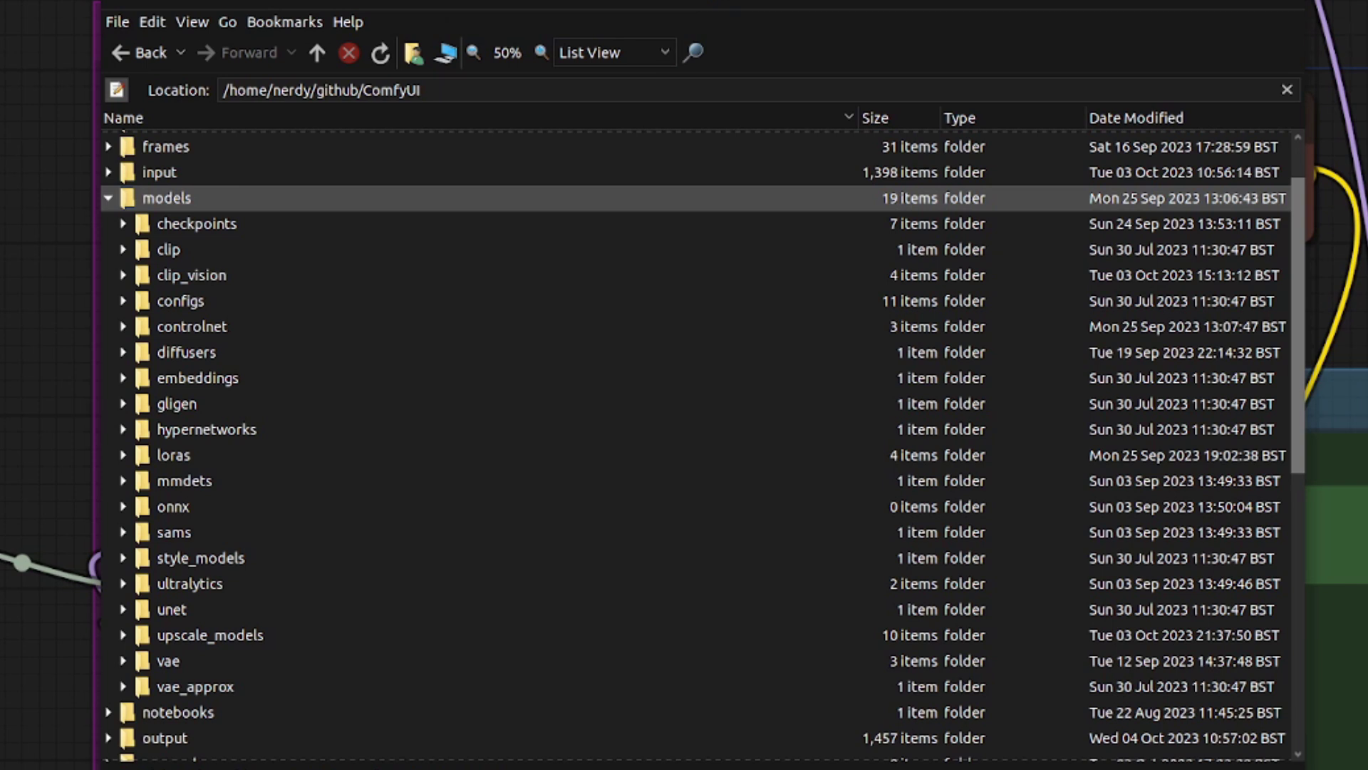
# - Locate the checkpoints and clip_vision folders under models, and the models folder in custom_nodes/IPAdapter-ComfyUI
pyautogui.click(198, 224)
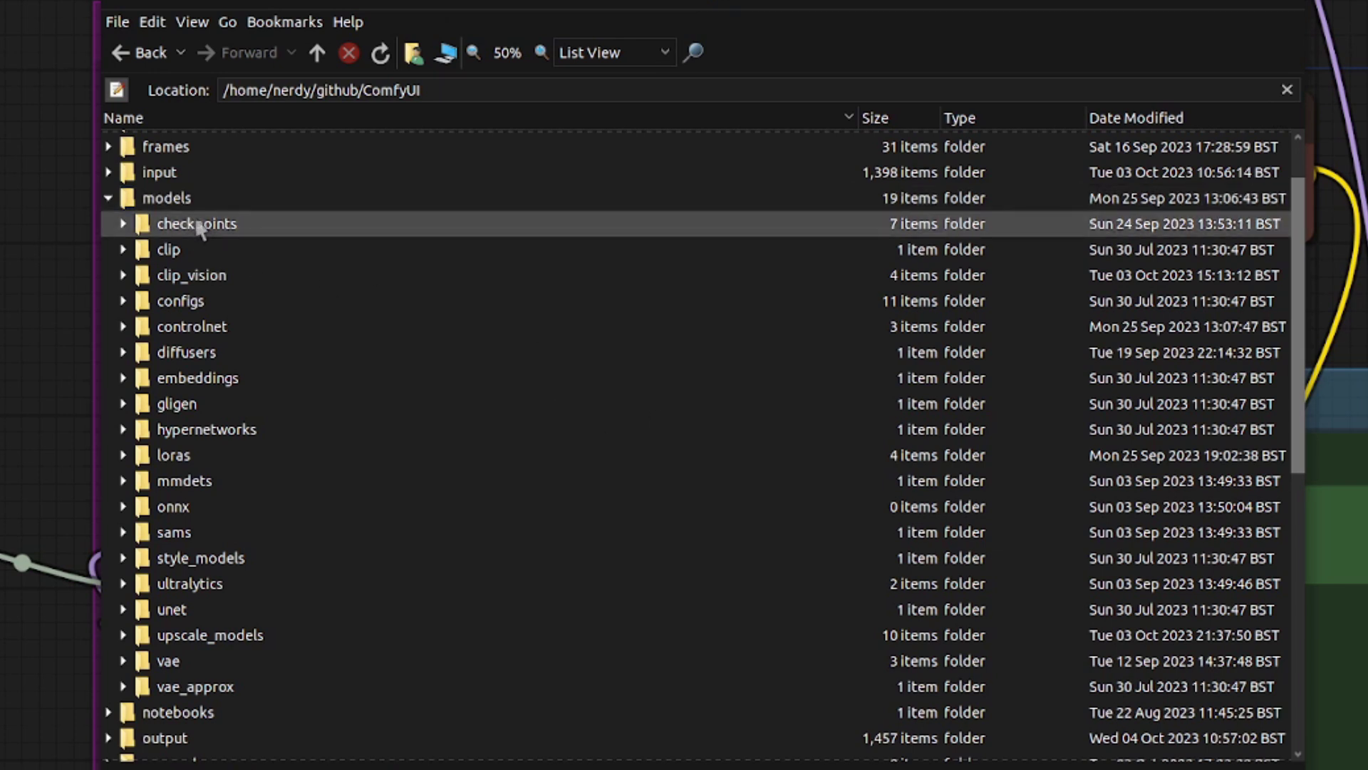
pyautogui.click(209, 277)
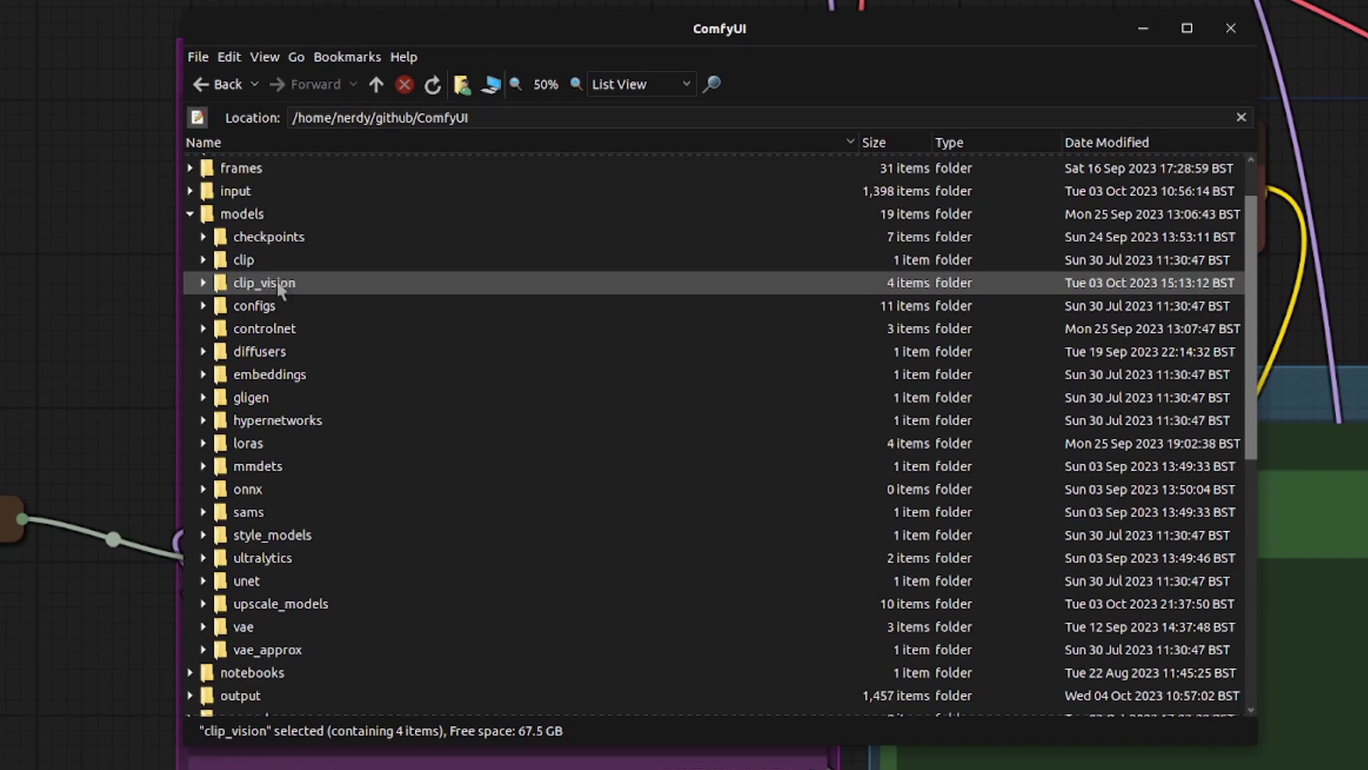
pyautogui.scroll(2, 474, 511)
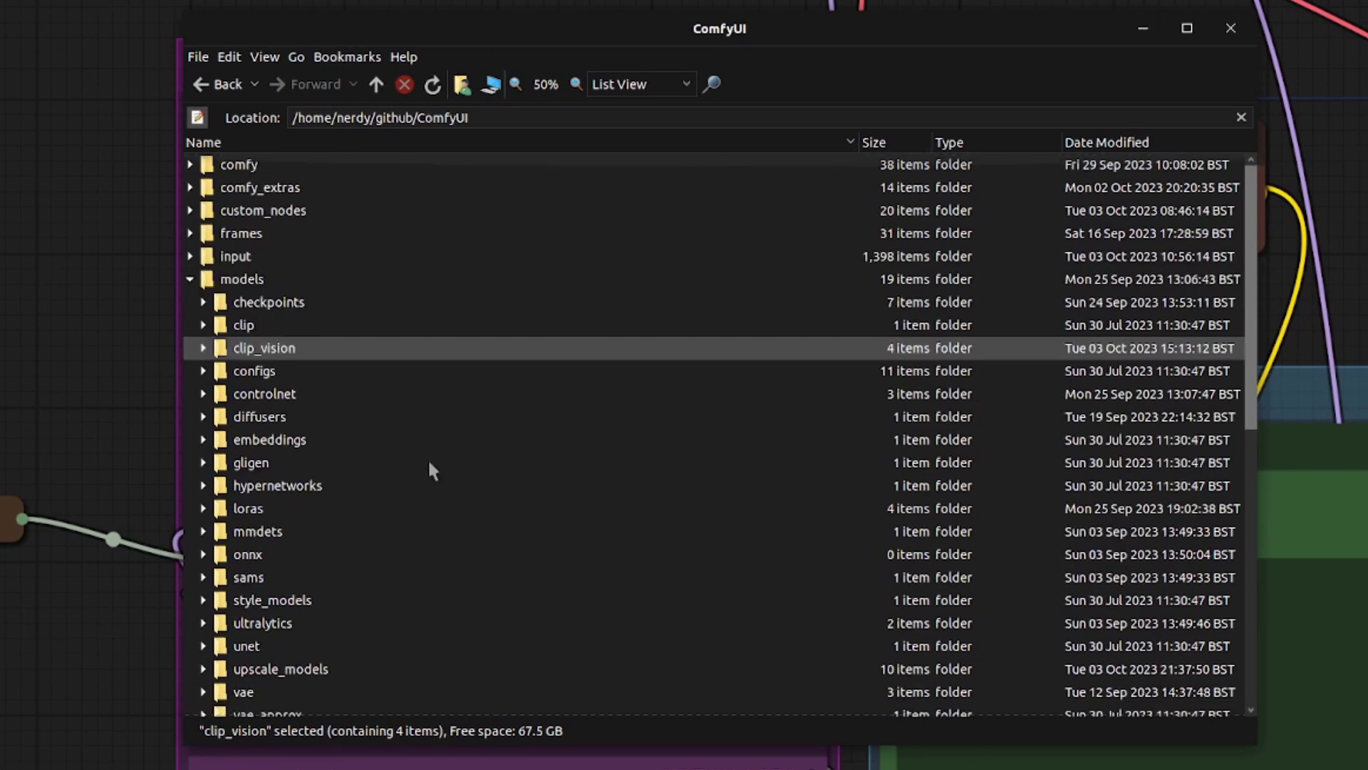
pyautogui.click(191, 211)
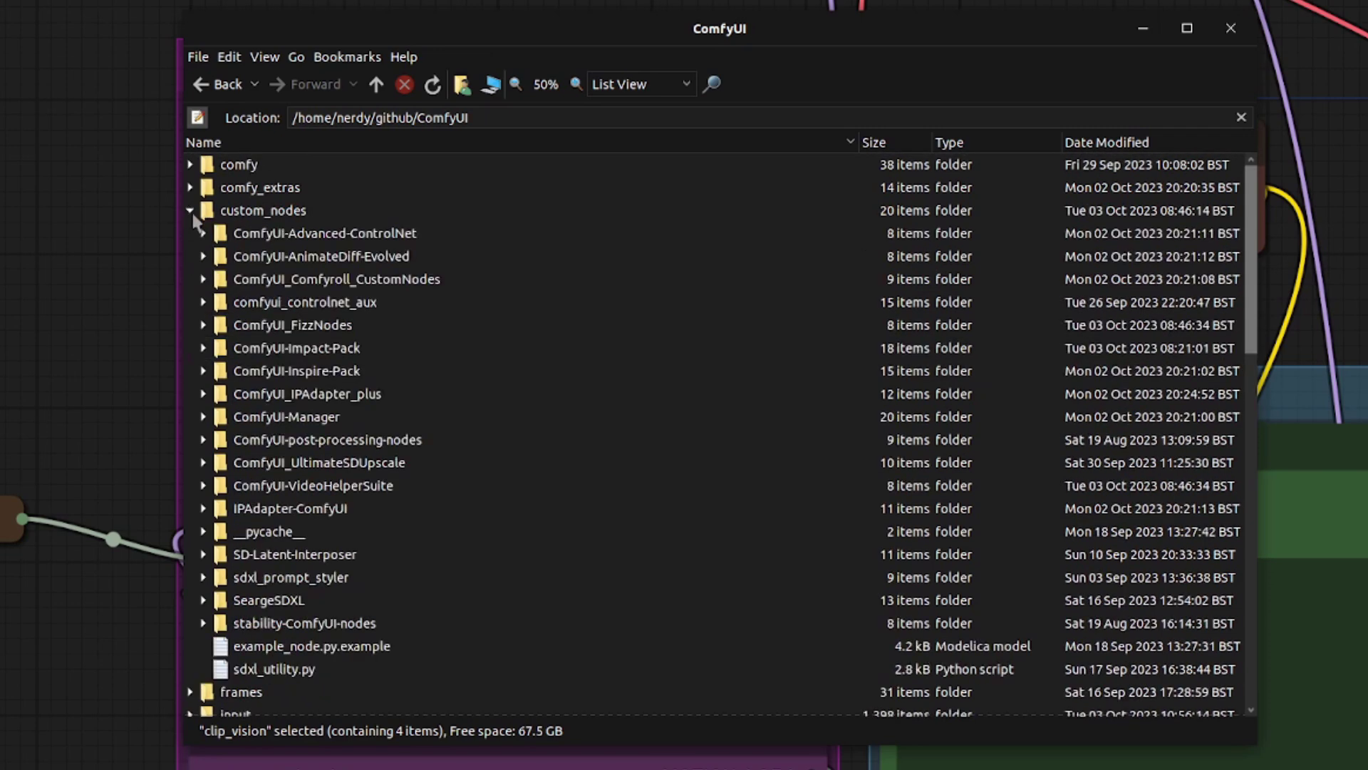
pyautogui.click(204, 508)
pyautogui.click(283, 536)
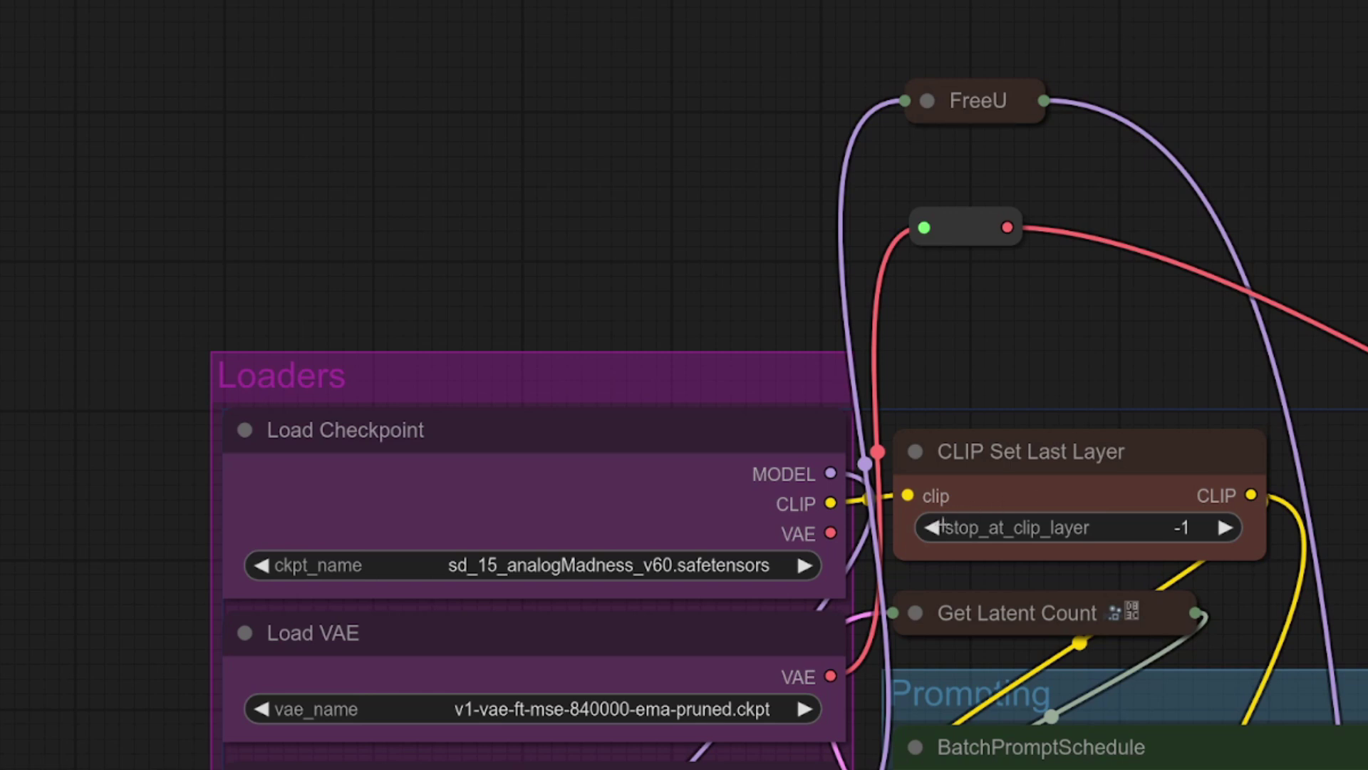
# - Try the Load Checkpoint node's VAE output on the reroute node, and reconnect the Load VAE output to it
pyautogui.moveTo(831, 534); pyautogui.dragTo(924, 227)
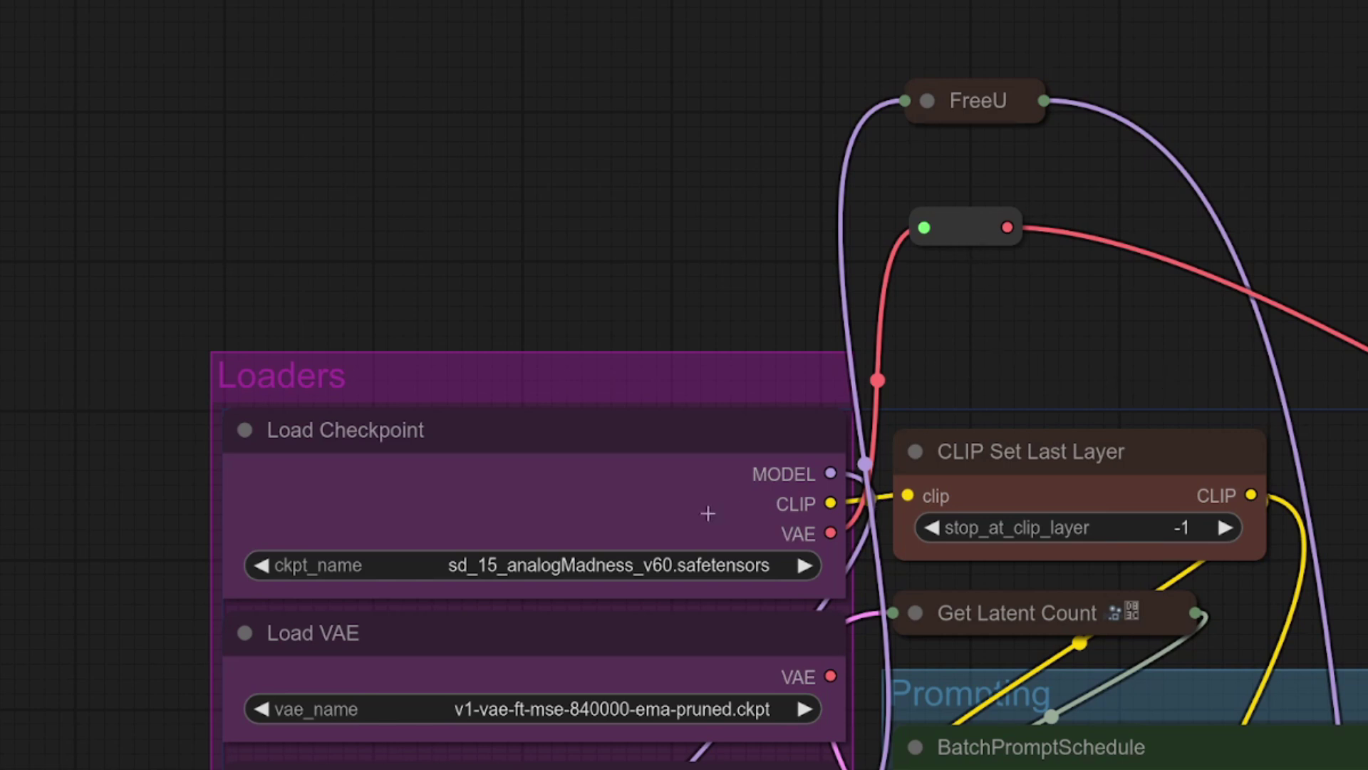
pyautogui.moveTo(831, 675); pyautogui.dragTo(924, 228)
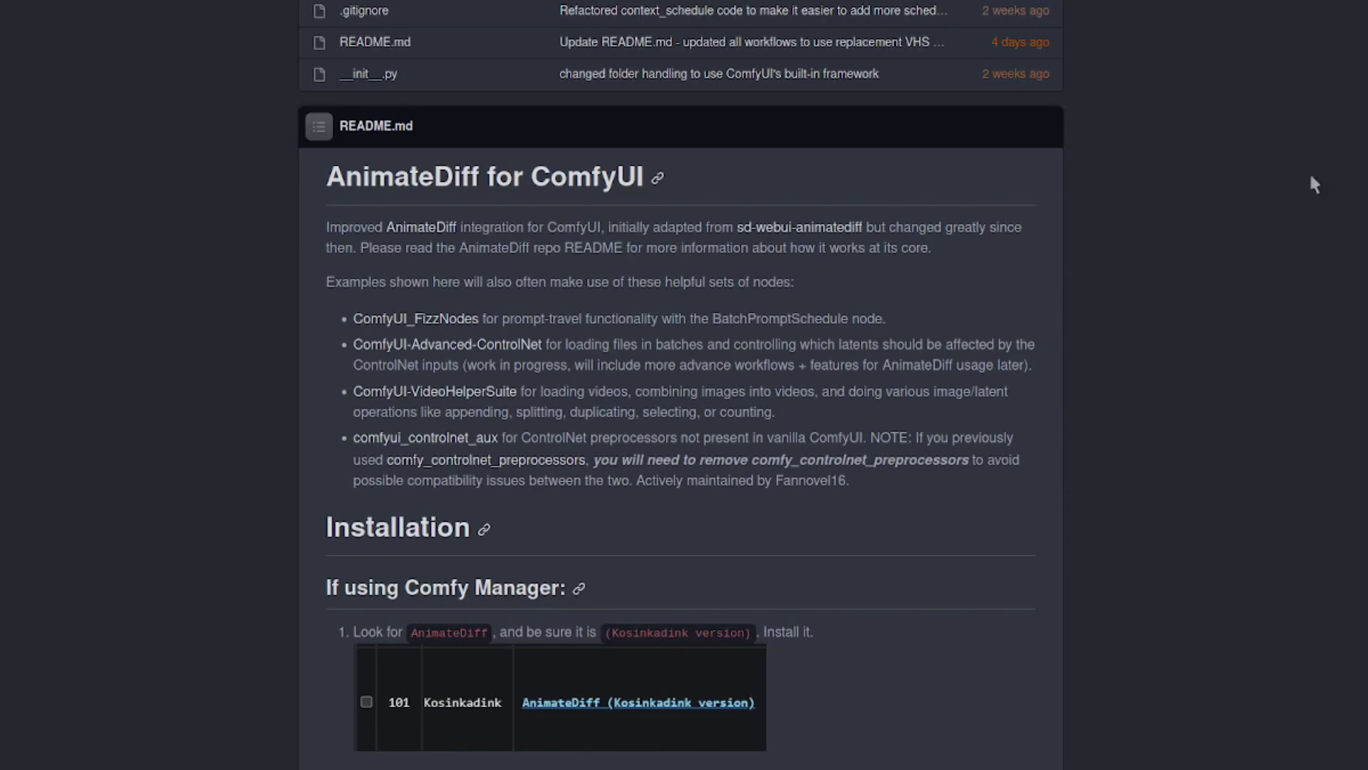
# - Read the How to Use section of the AnimateDiff for ComfyUI README on motion modules and Motion LoRAs
pyautogui.scroll(-10, 1292, 195)
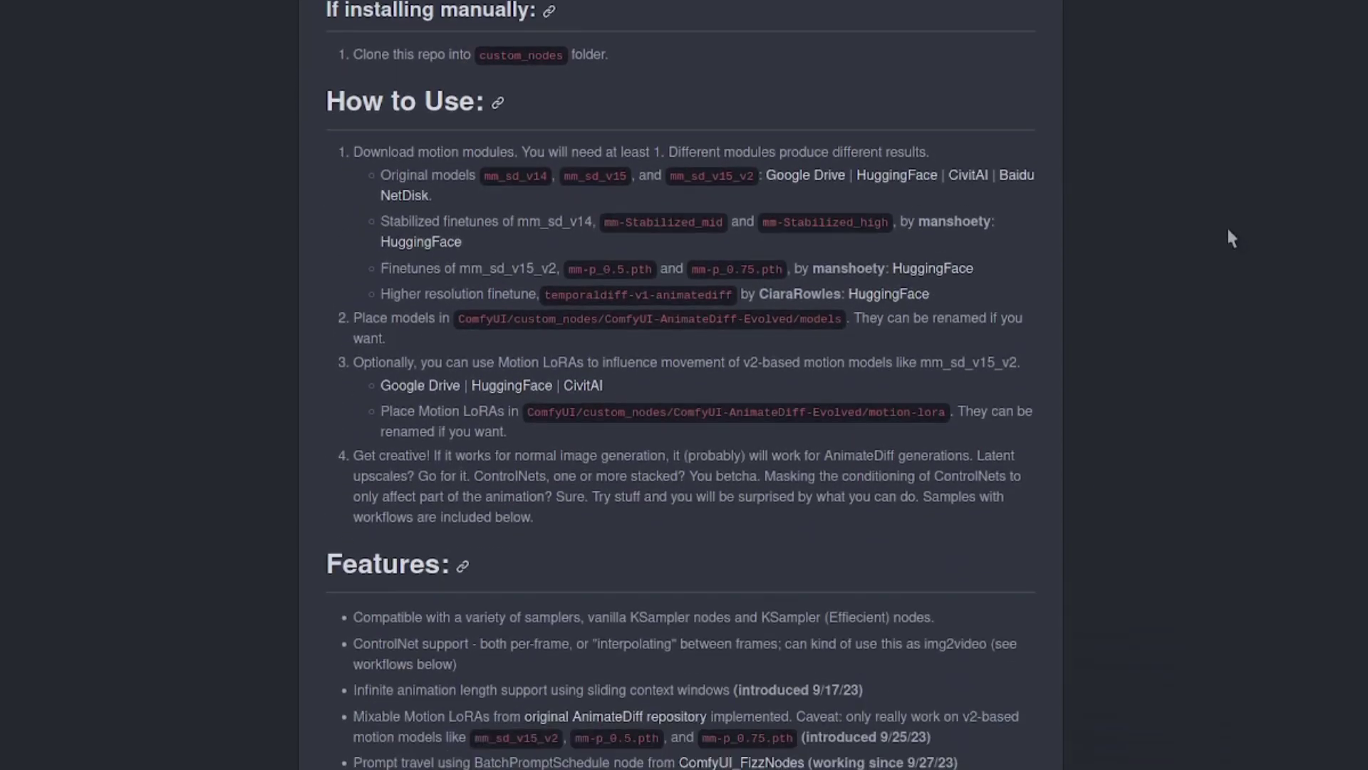
pyautogui.scroll(-1, 1231, 238)
pyautogui.scroll(2, 1240, 250)
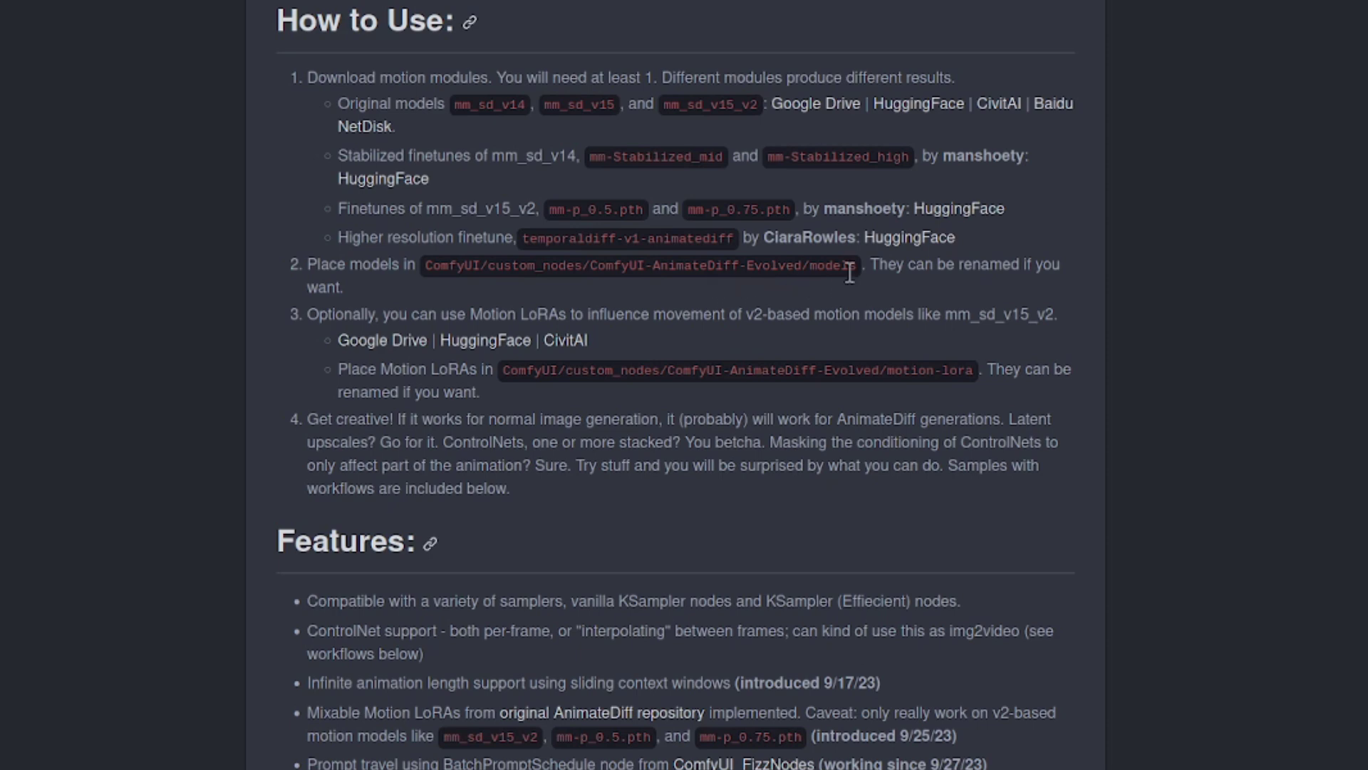
# - Switch to the file manager and locate mm_sd_v15_v2.ckpt in the models folder of custom_nodes/ComfyUI-AnimateDiff-Evolved
pyautogui.hotkey('alt', 'Tab')
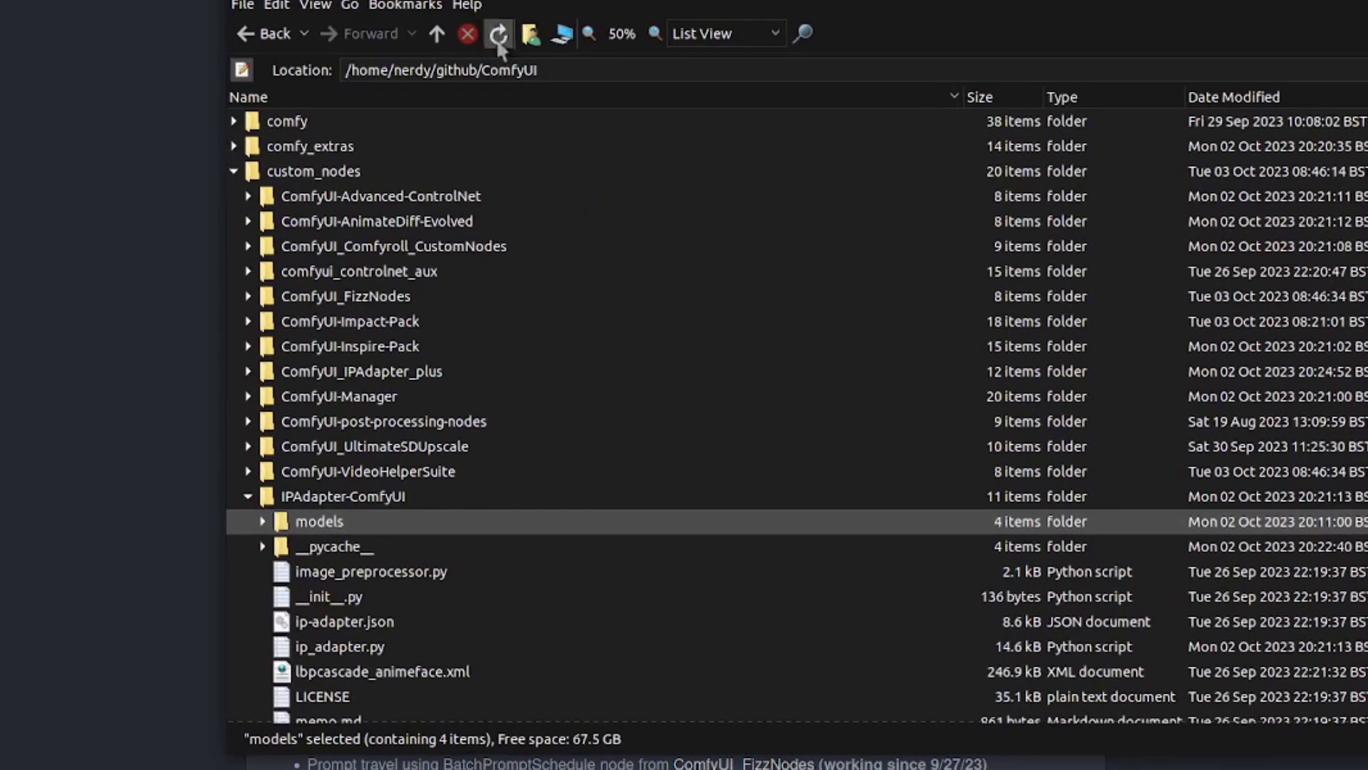
pyautogui.click(337, 176)
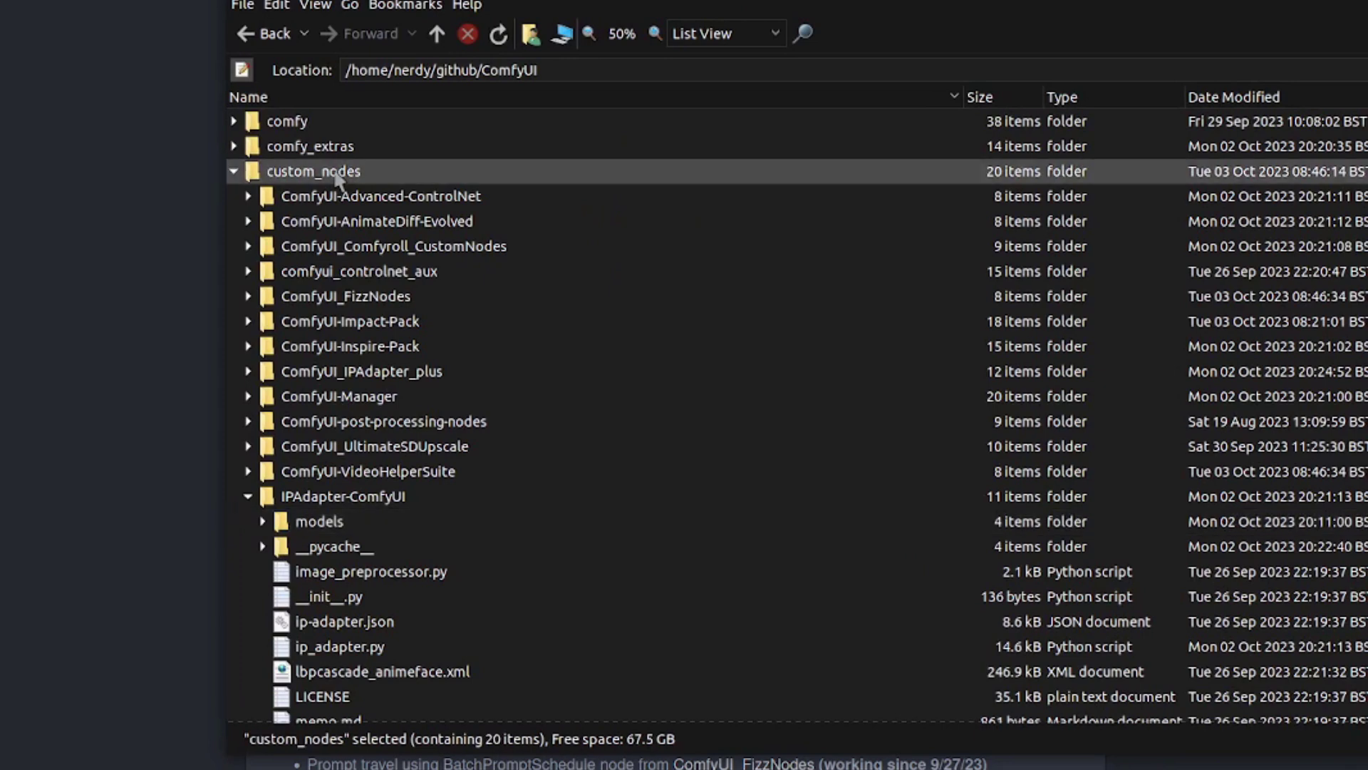
pyautogui.click(356, 224)
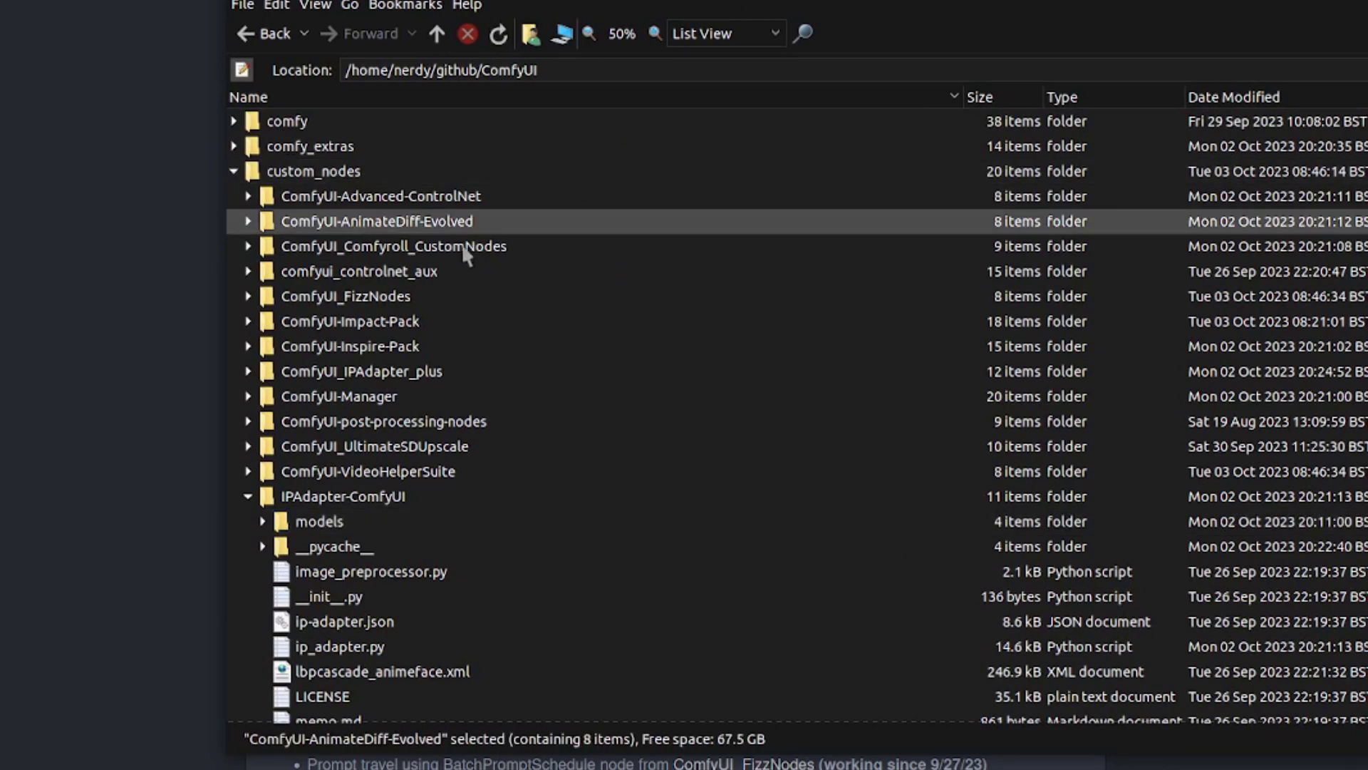
pyautogui.click(248, 221)
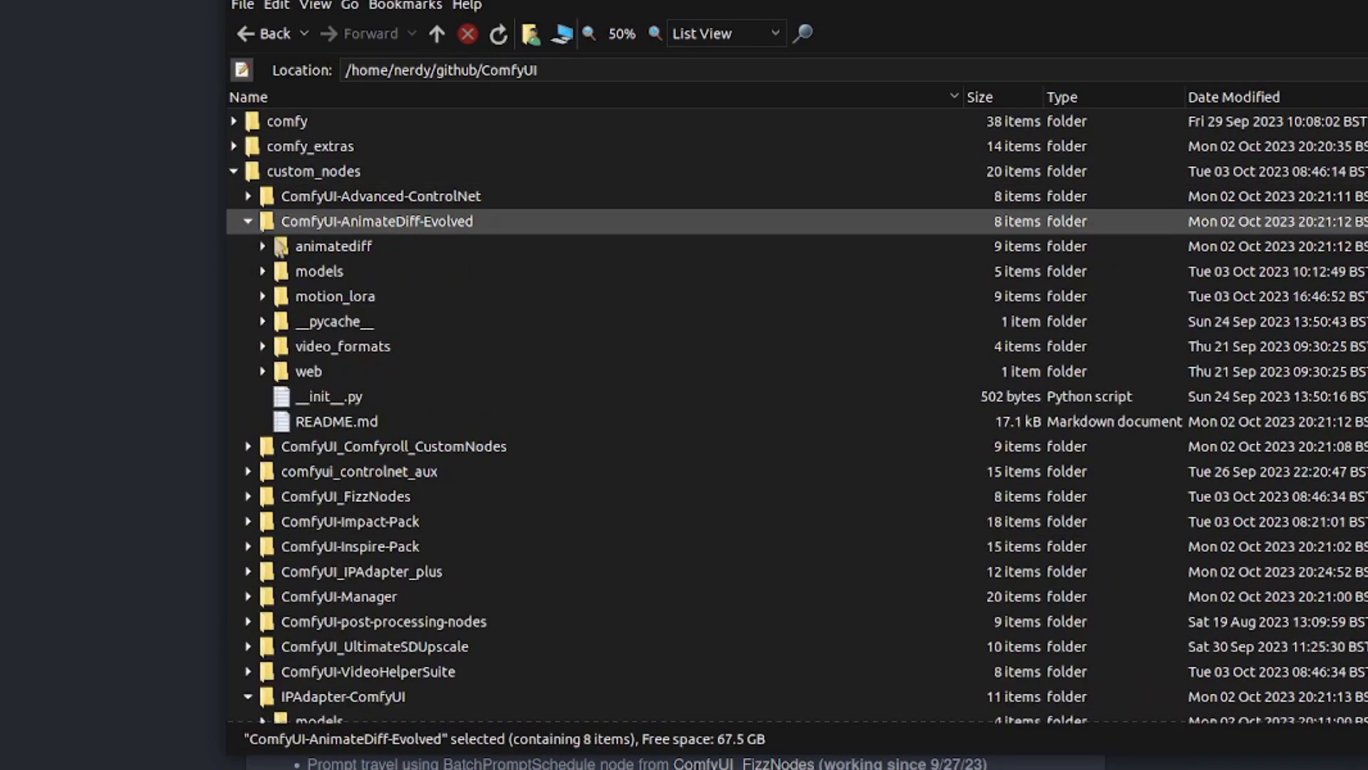
pyautogui.click(264, 274)
pyautogui.click(340, 296)
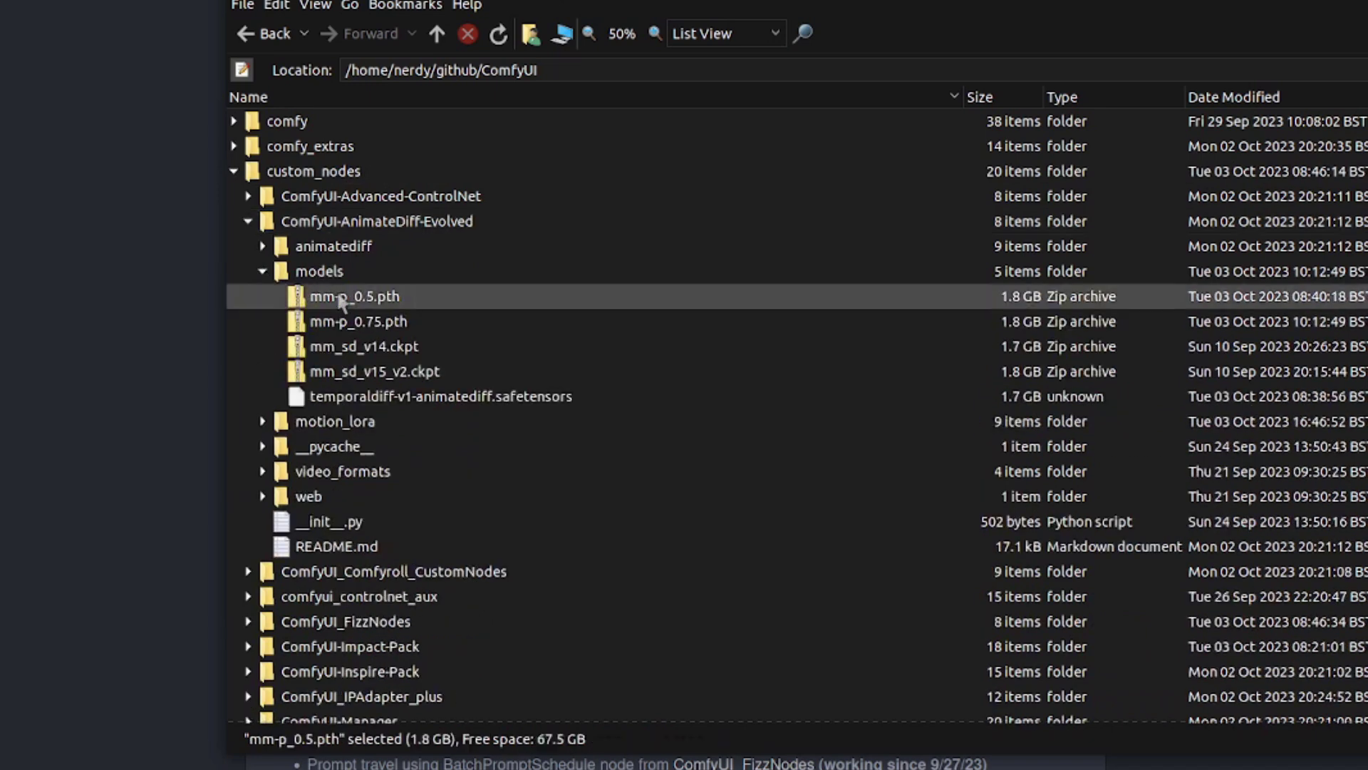
pyautogui.click(347, 376)
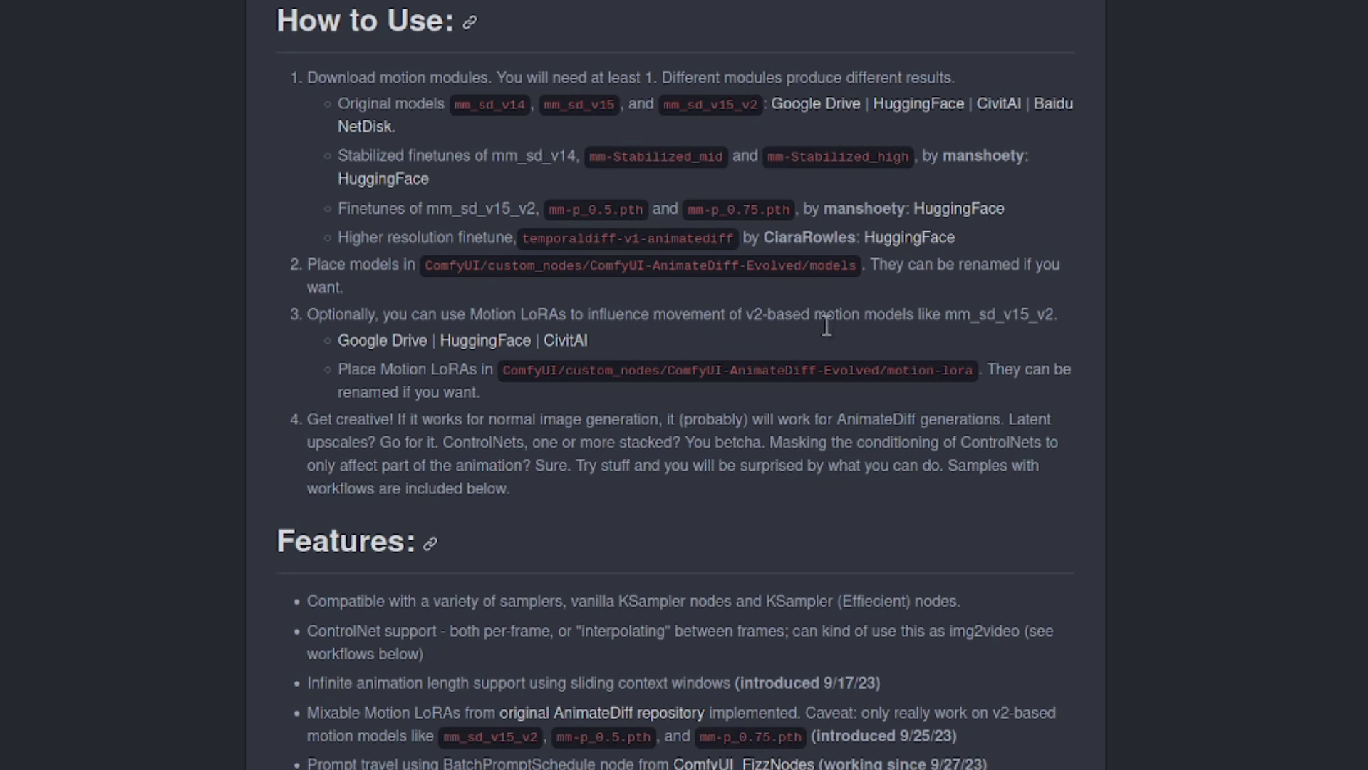
# - Open the README's HuggingFace Motion LoRA link in a new tab and download v2_lora_TiltUp.ckpt into ComfyUI-AnimateDiff-Evolved's motion_lora folder
pyautogui.rightClick(518, 352)
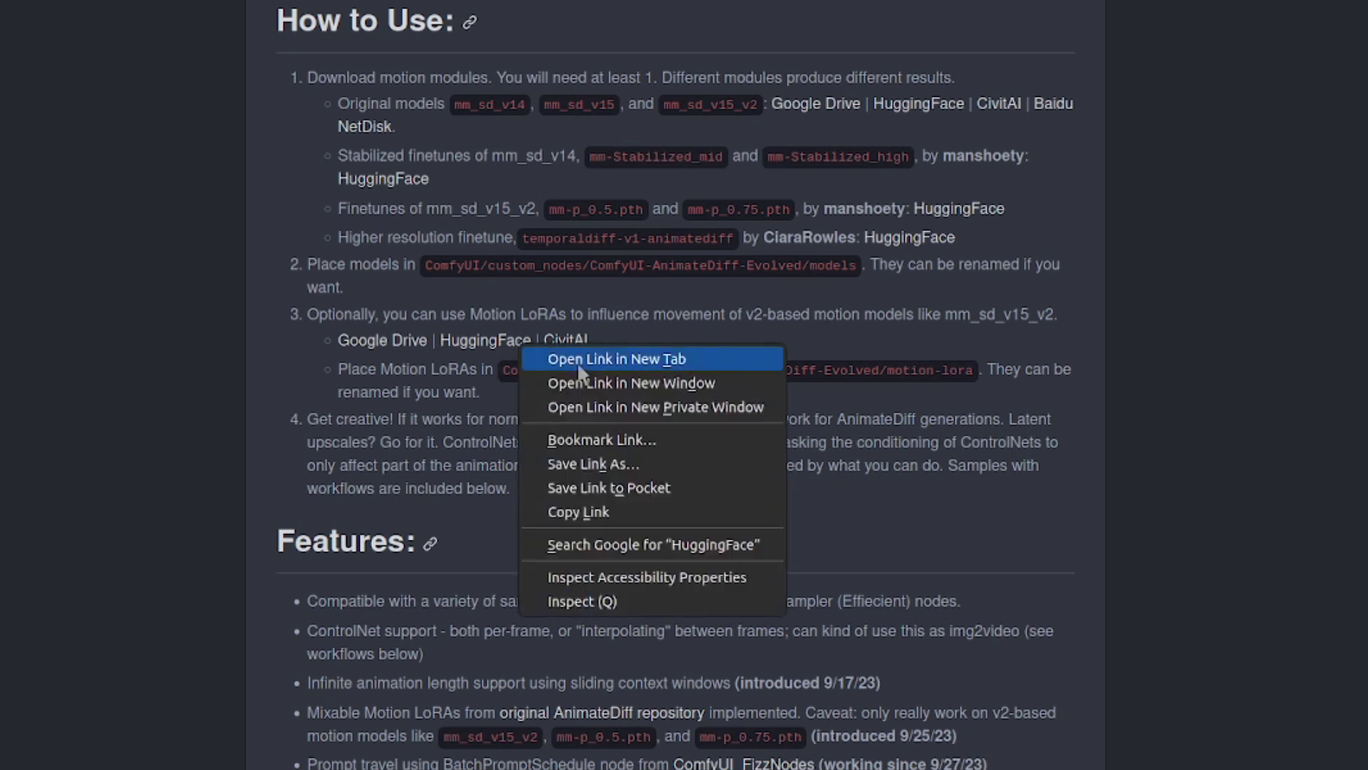
pyautogui.click(579, 362)
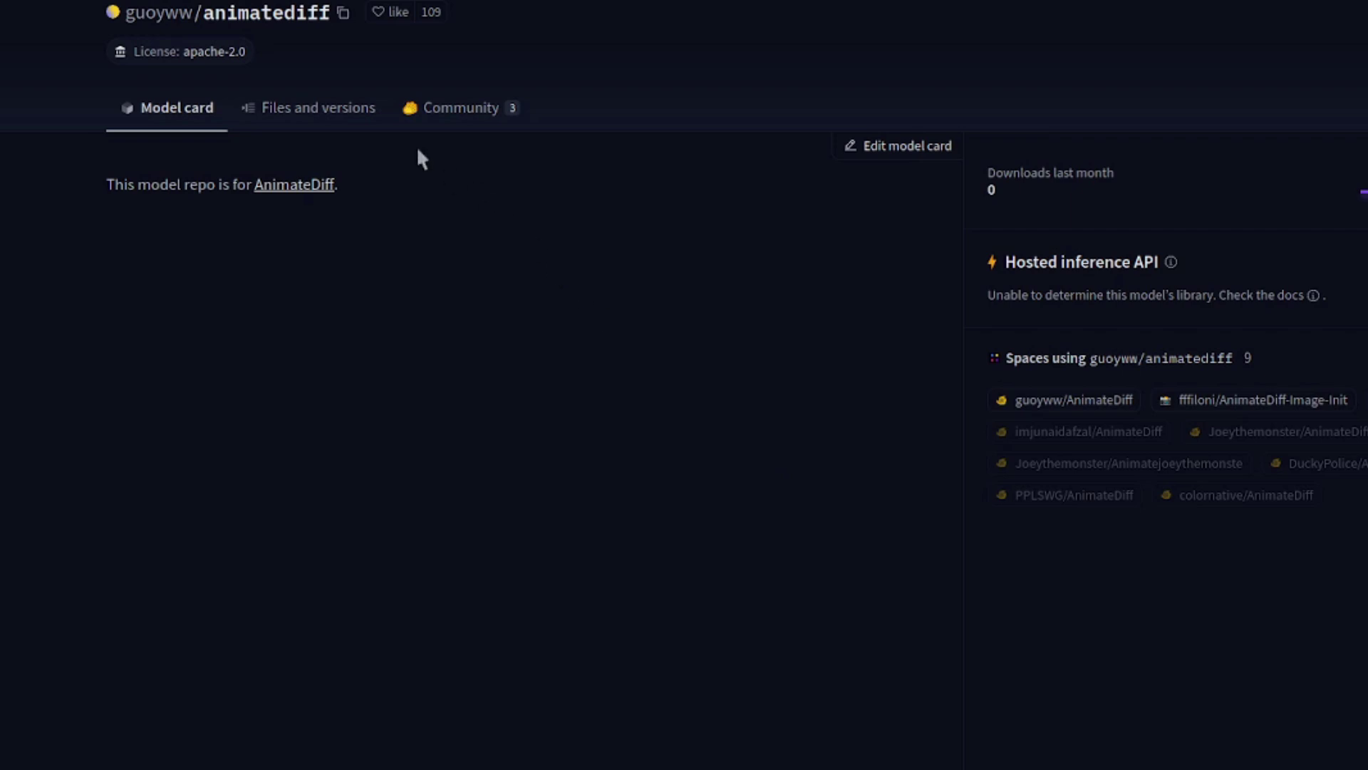
pyautogui.click(348, 114)
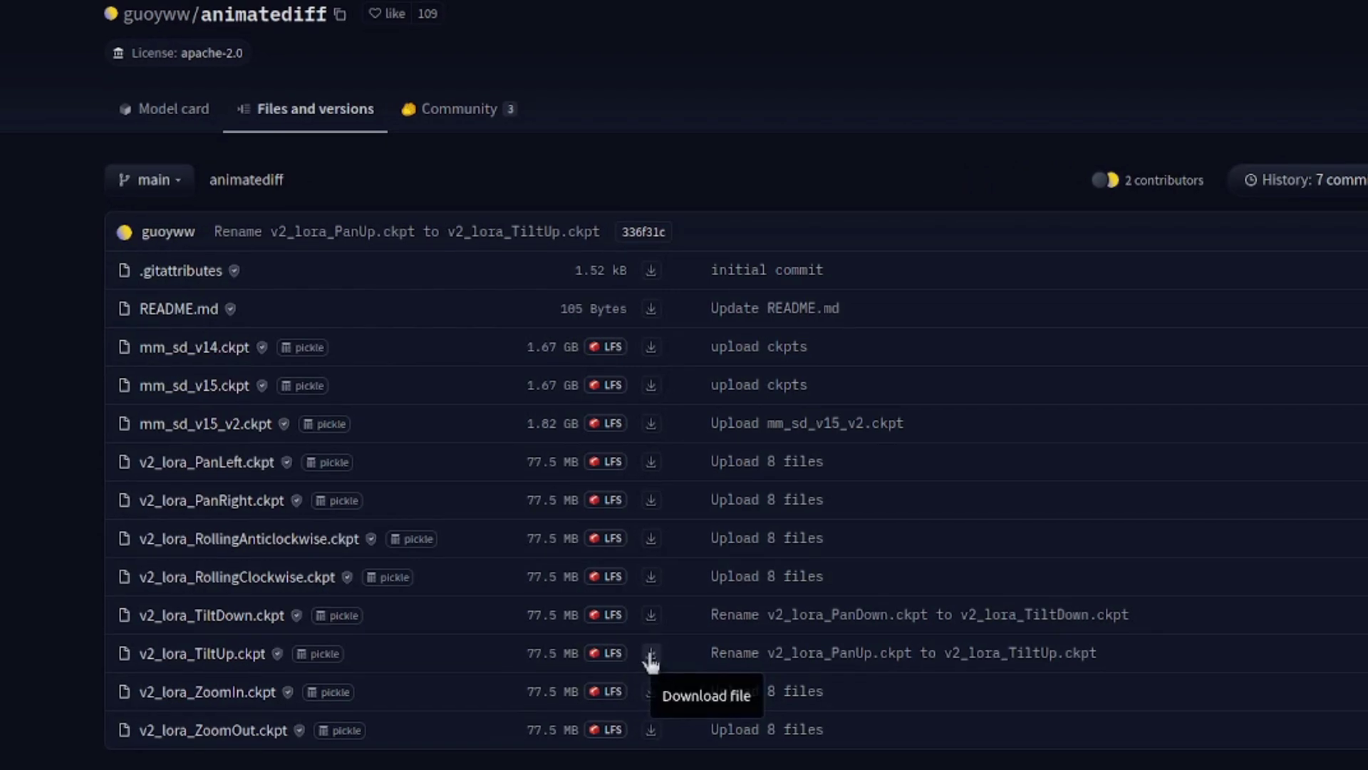
pyautogui.click(650, 658)
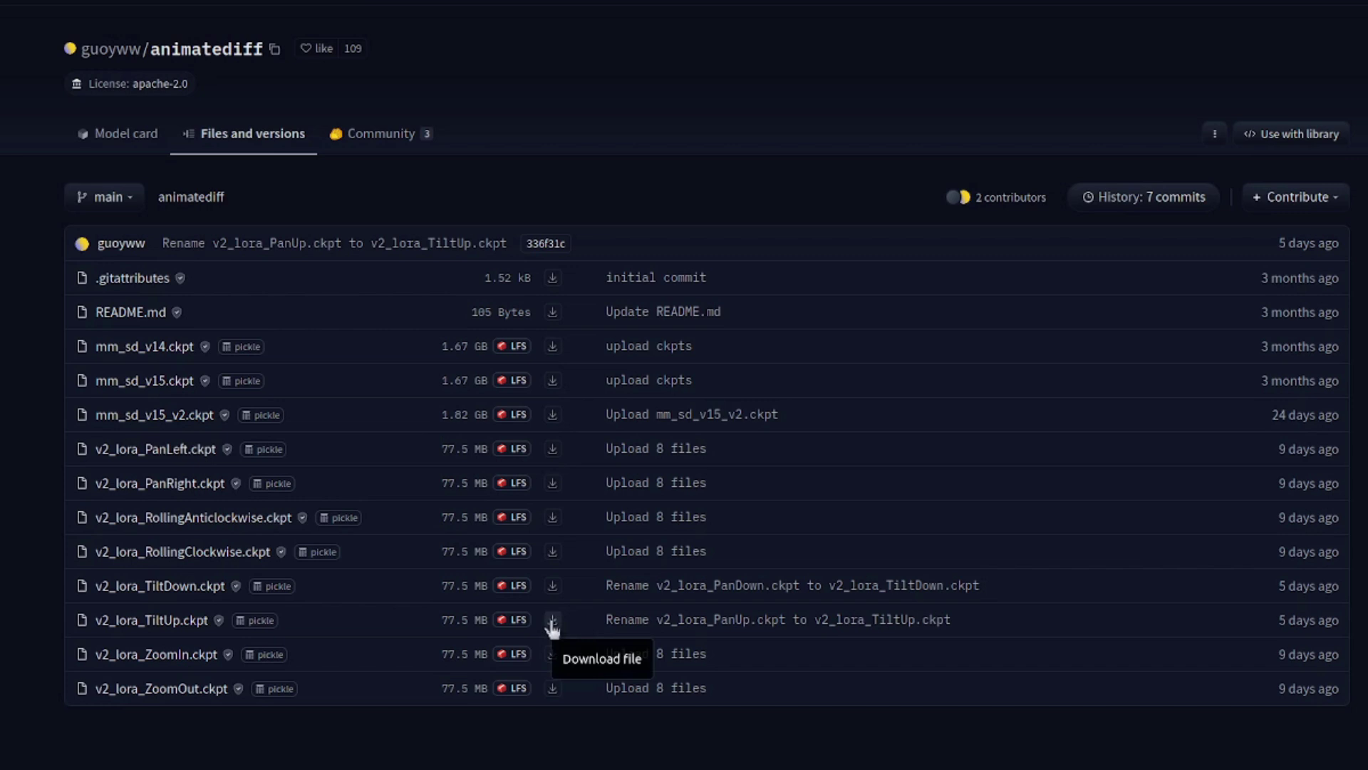
pyautogui.click(553, 620)
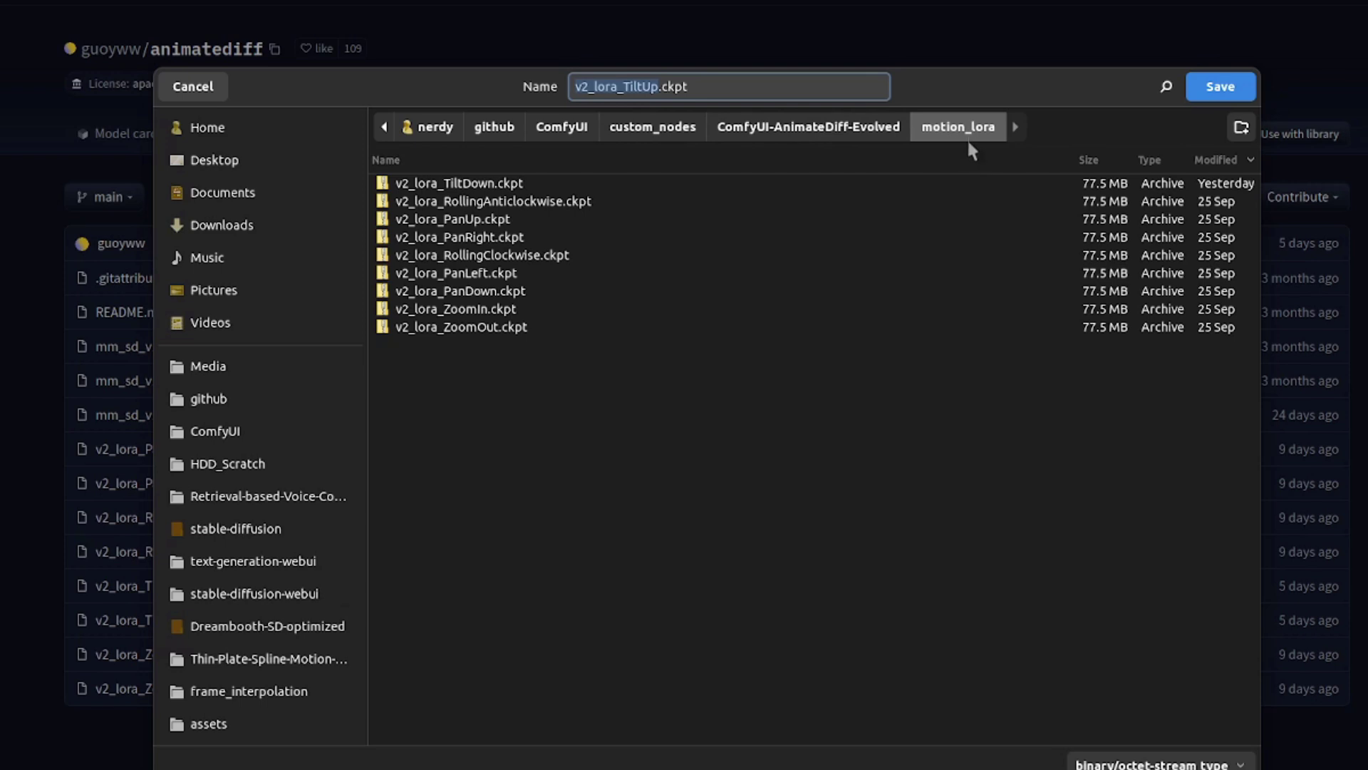
pyautogui.click(1213, 91)
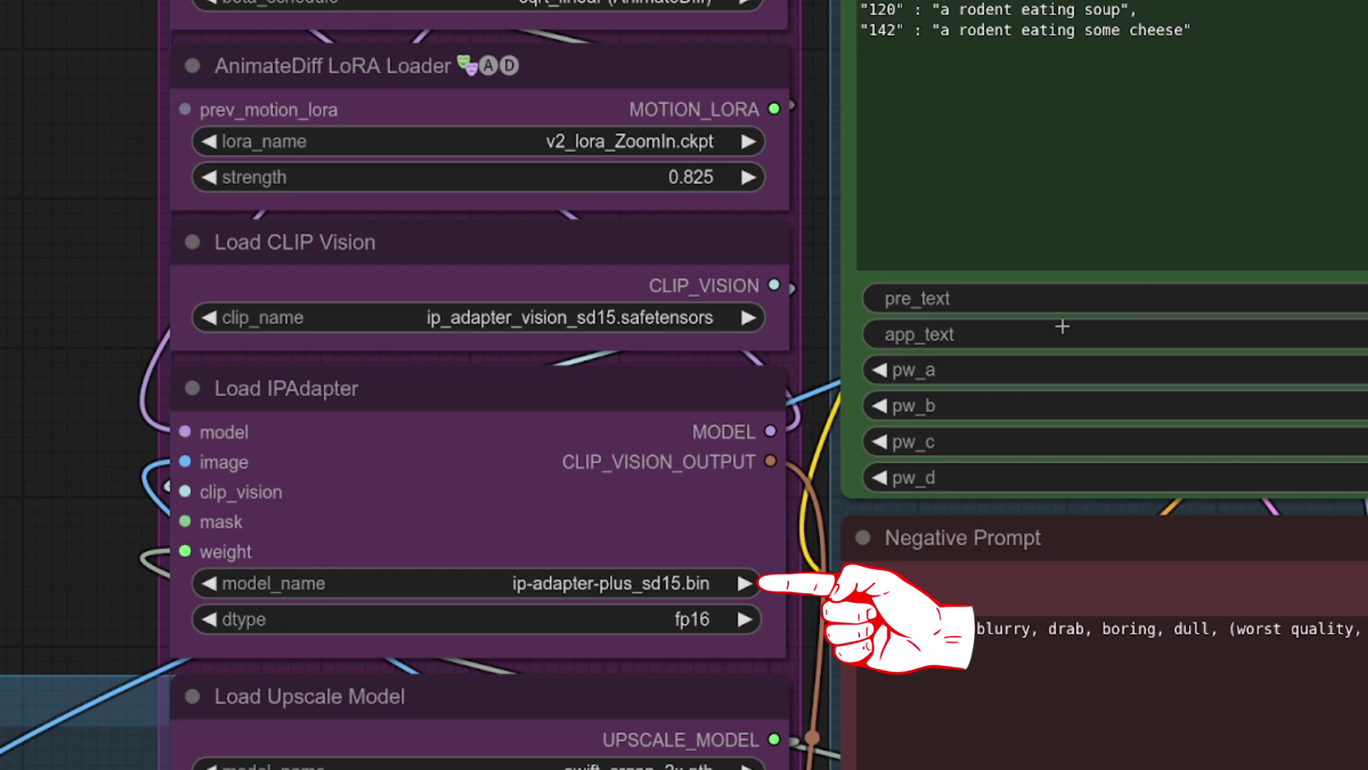
# - View the model choices available in the Load IPAdapter node without changing the selection
pyautogui.click(621, 590)
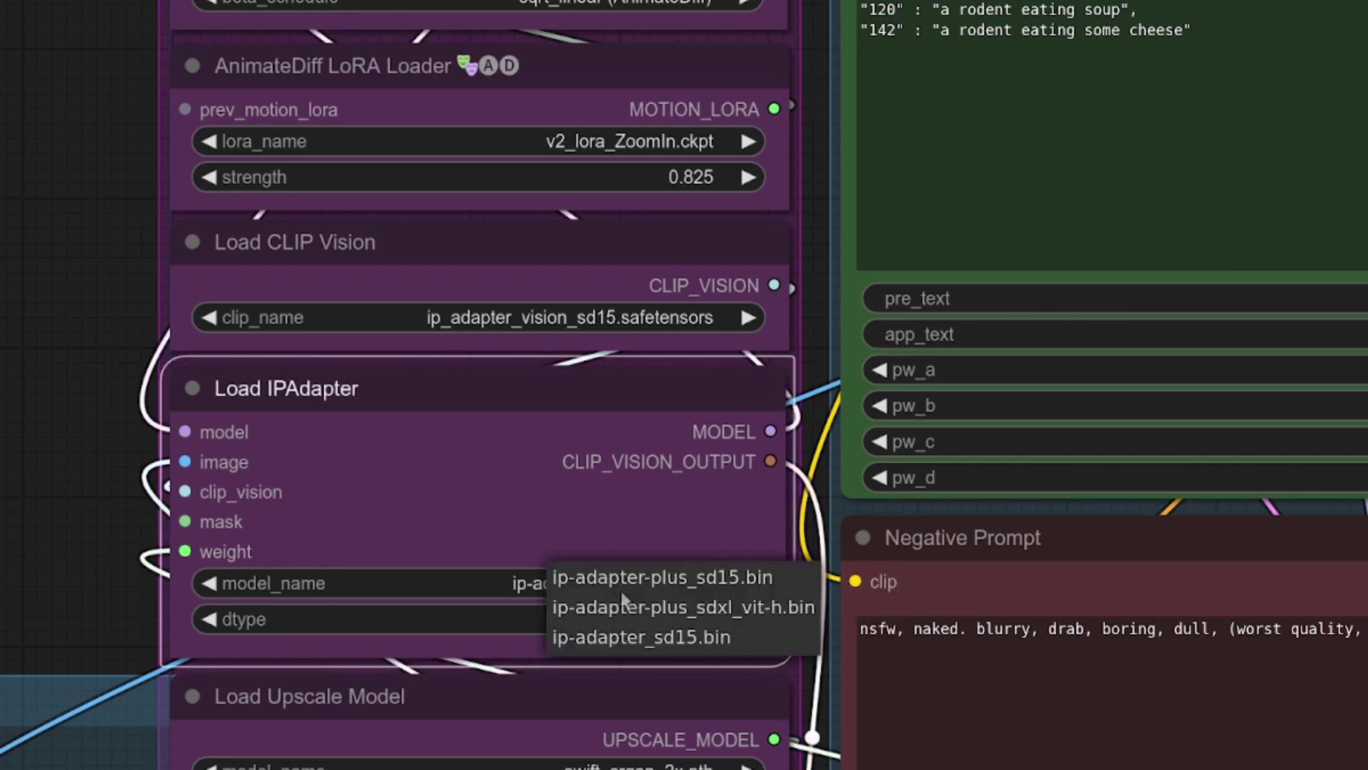
pyautogui.click(558, 502)
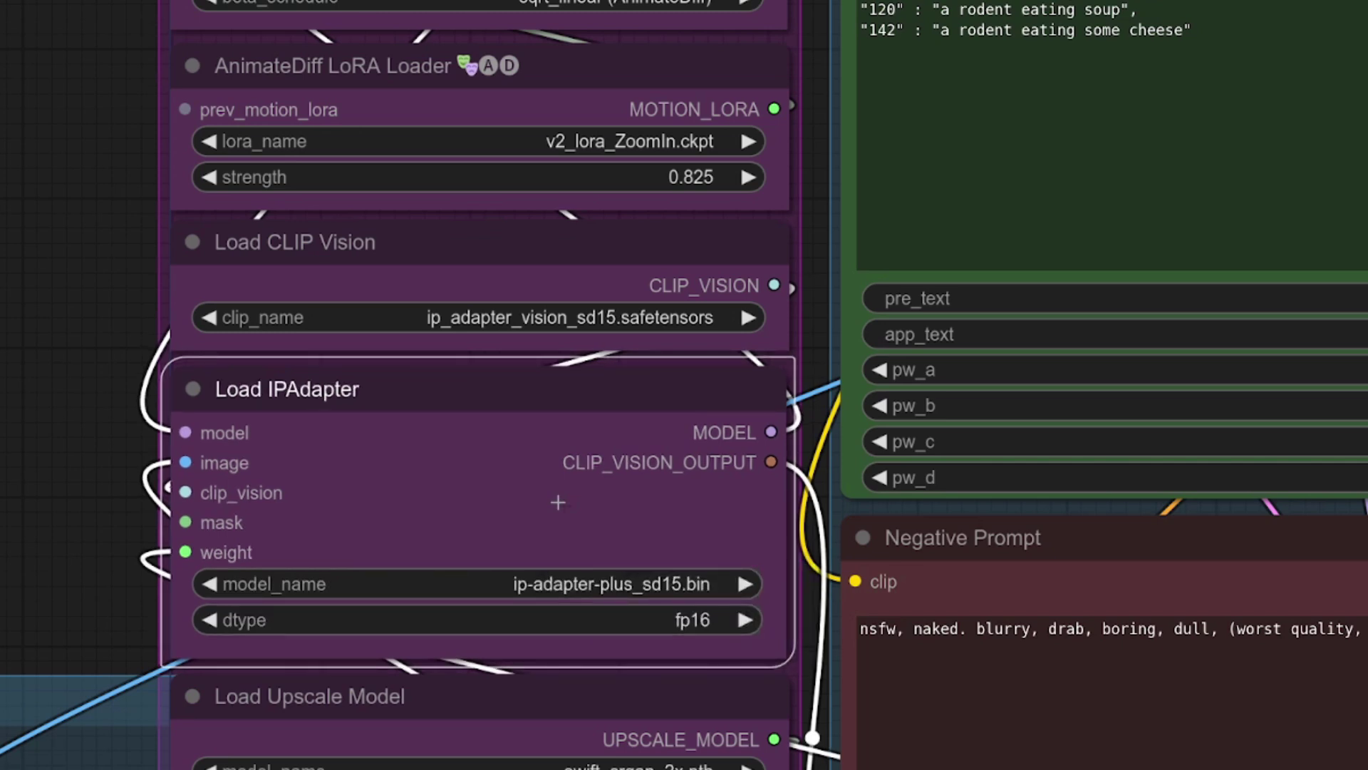
# - Switch to the file manager and locate ip-adapter-plus_sd15.bin in the models folder of custom_nodes/IPAdapter-ComfyUI
pyautogui.hotkey('alt', 'Tab')
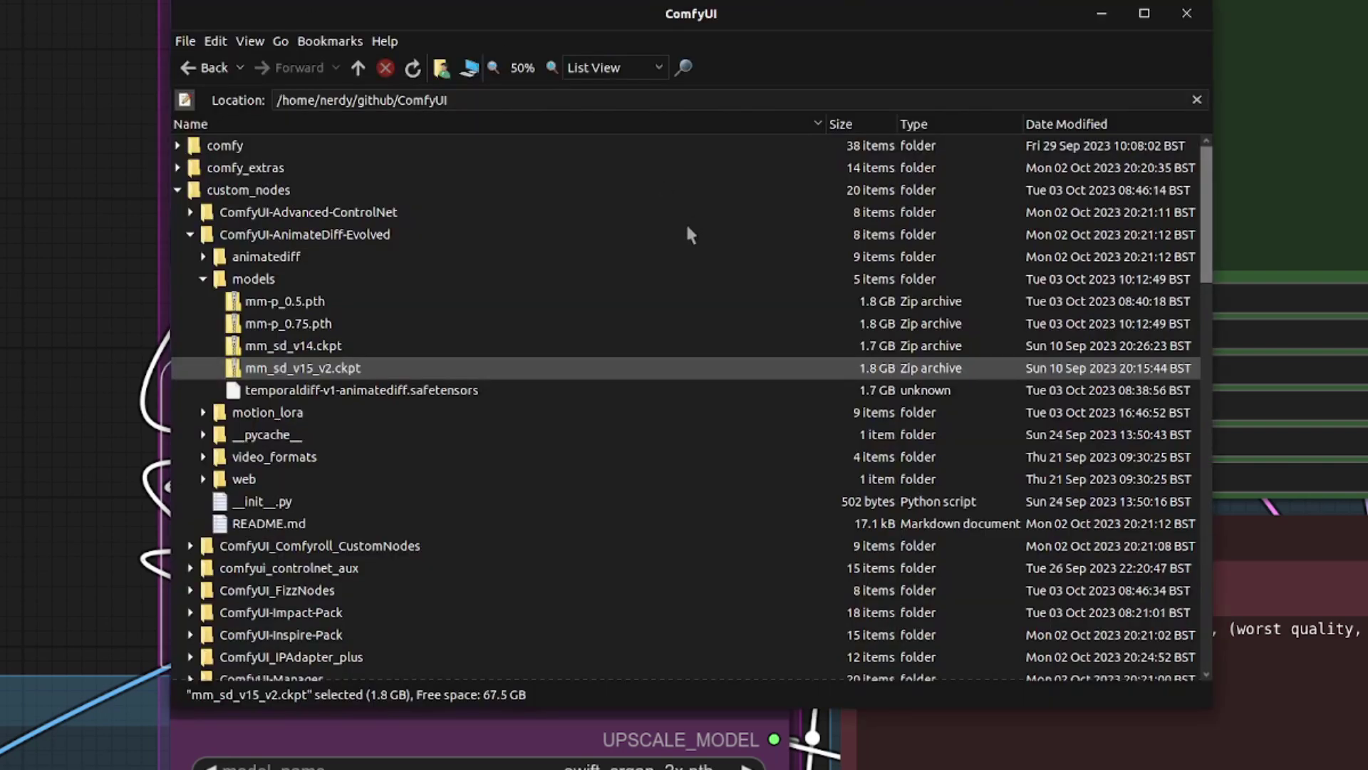
pyautogui.click(191, 235)
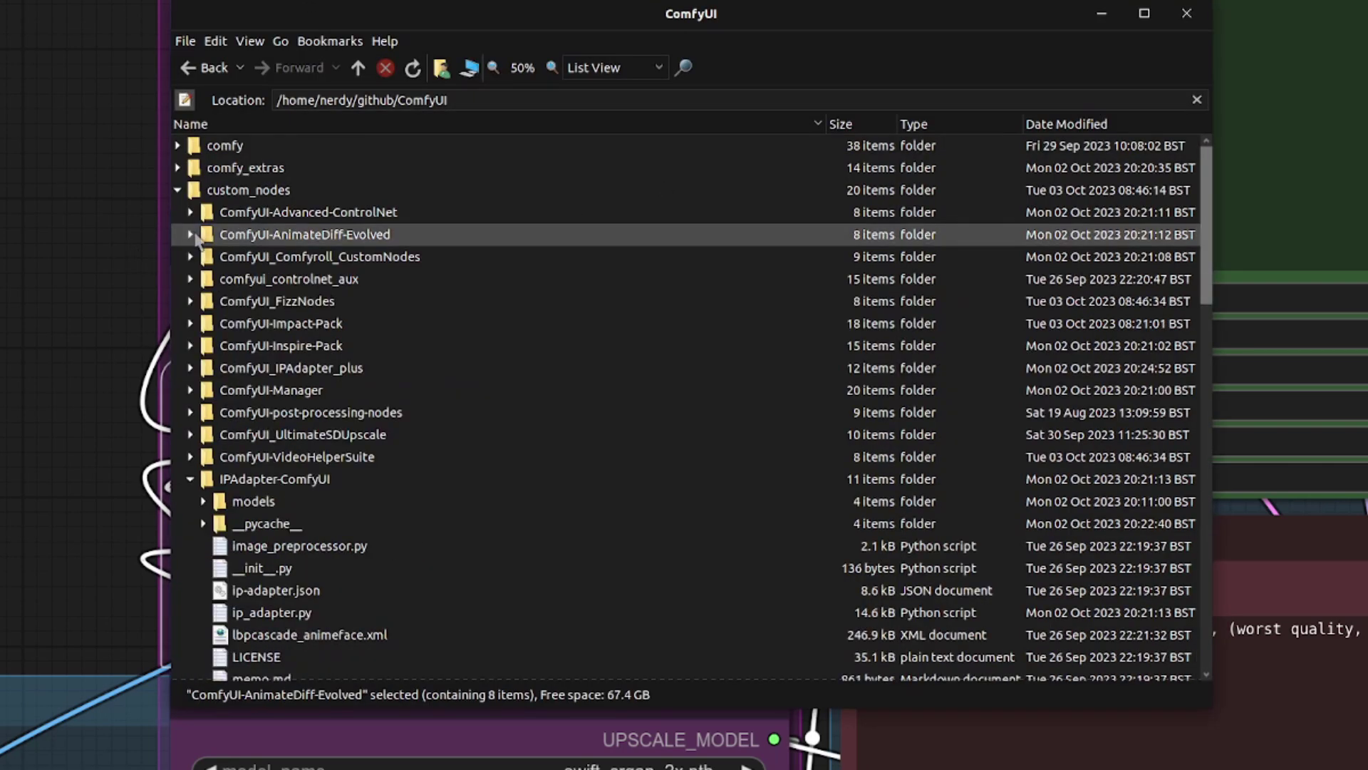
pyautogui.click(314, 480)
pyautogui.scroll(-1, 419, 358)
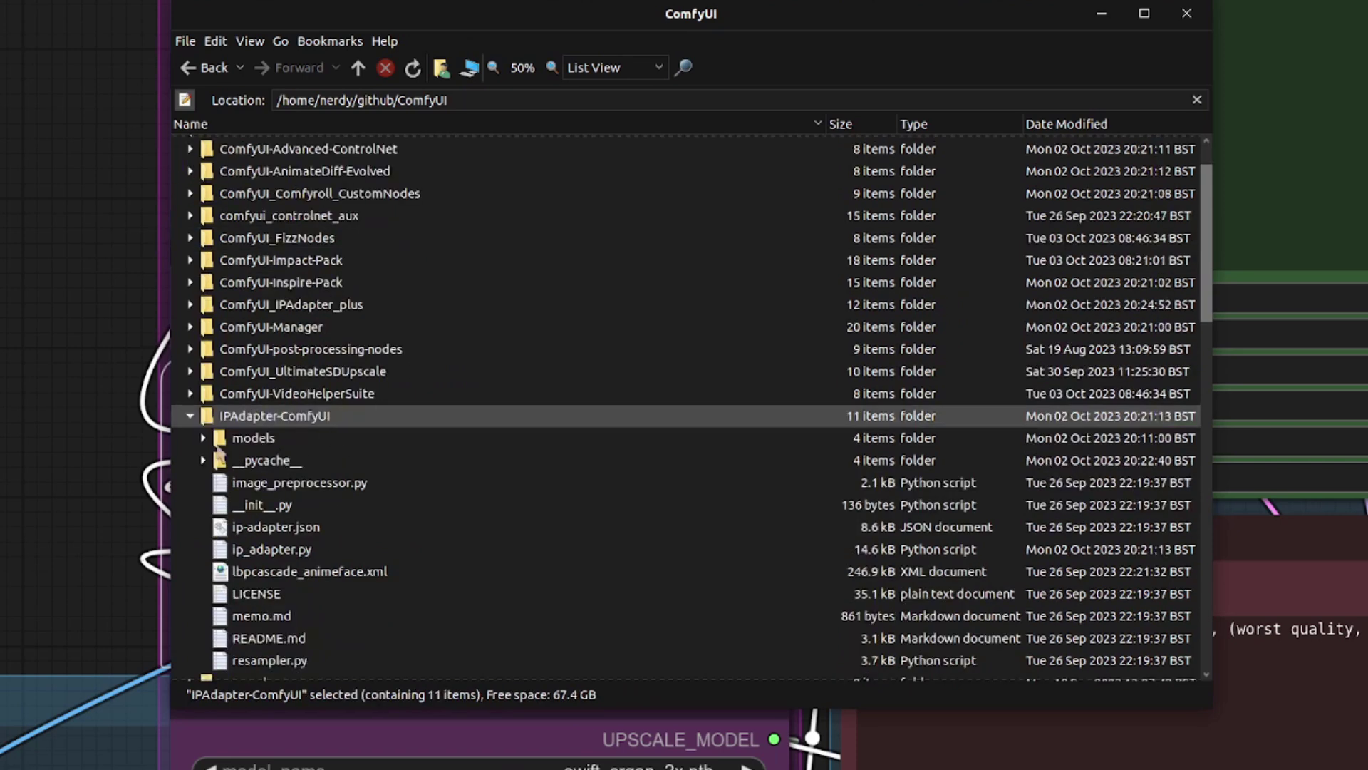
pyautogui.click(235, 442)
pyautogui.click(203, 438)
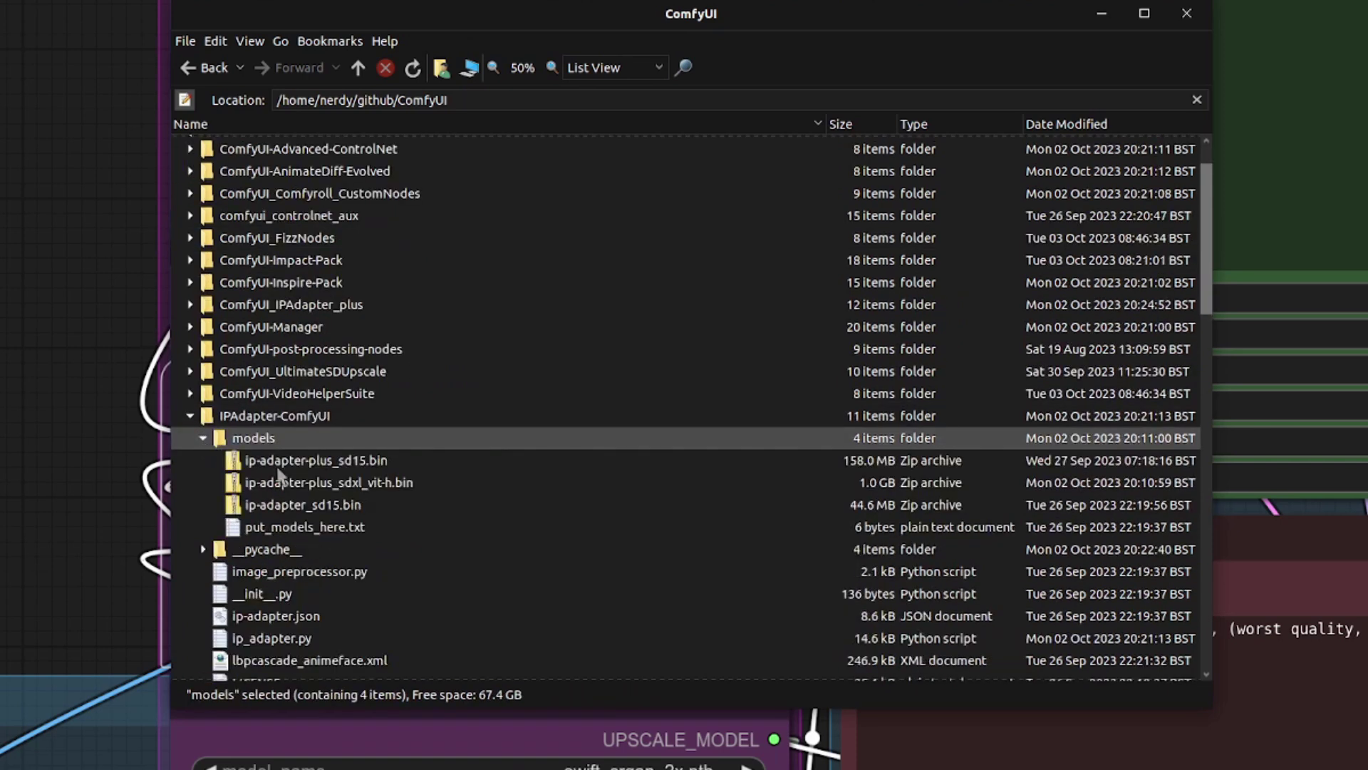
pyautogui.click(335, 464)
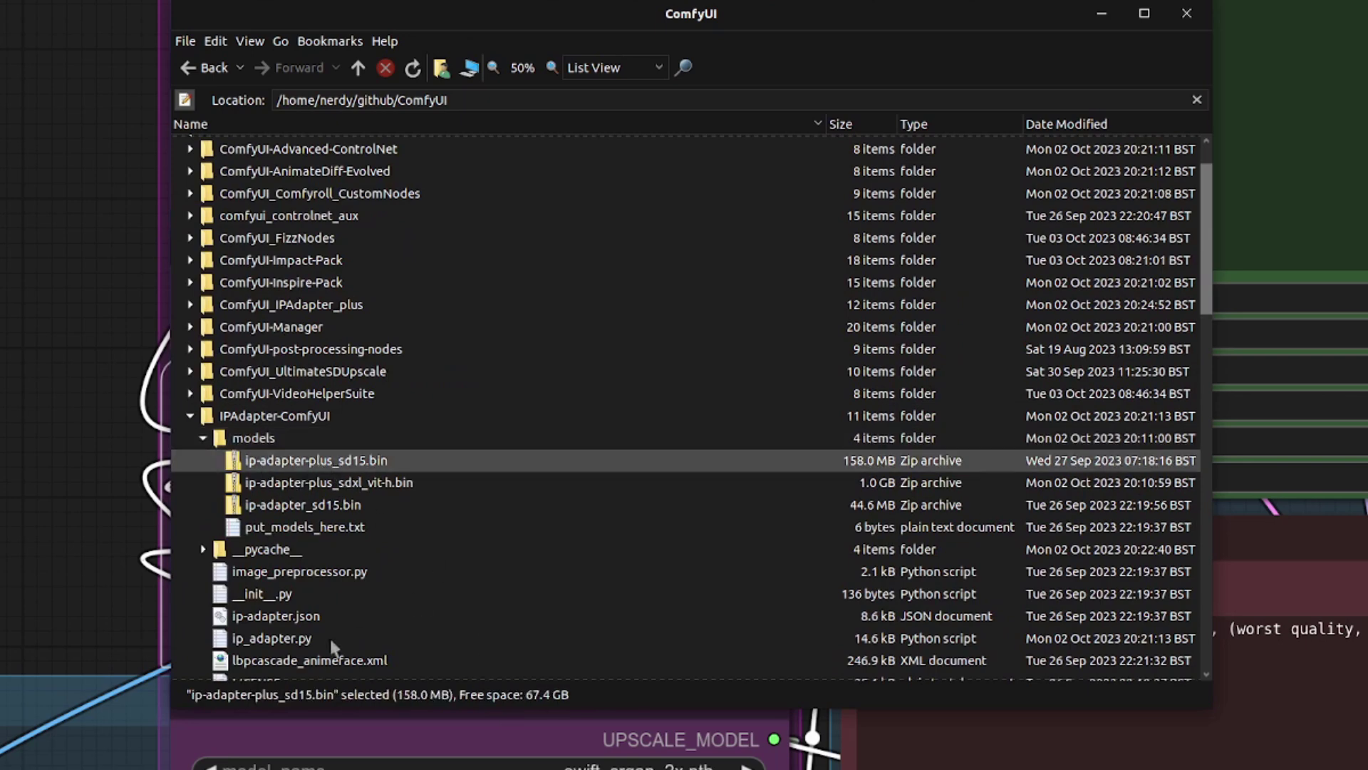
# - Return to ComfyUI and choose ip-adapter-plus_sd15.bin as the model in the Load IPAdapter node
pyautogui.click(68, 416)
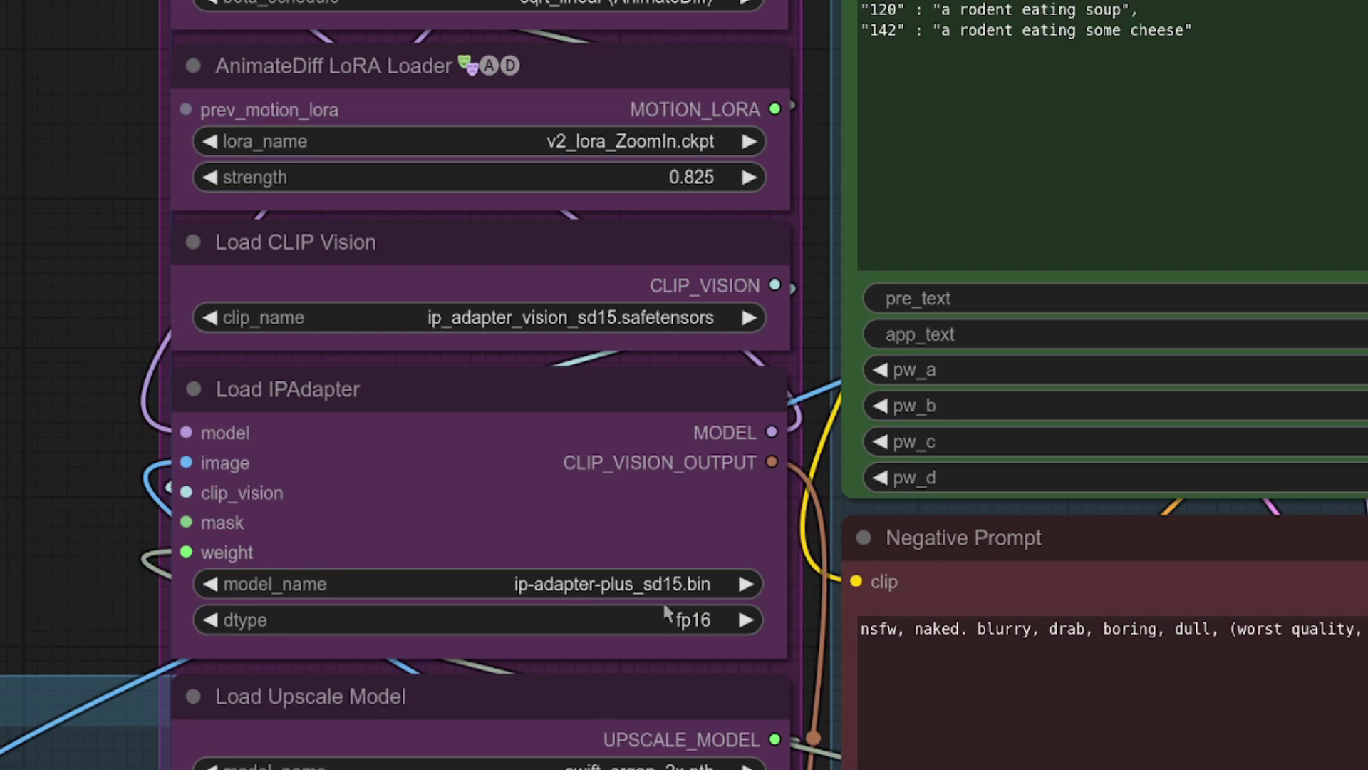
pyautogui.click(515, 581)
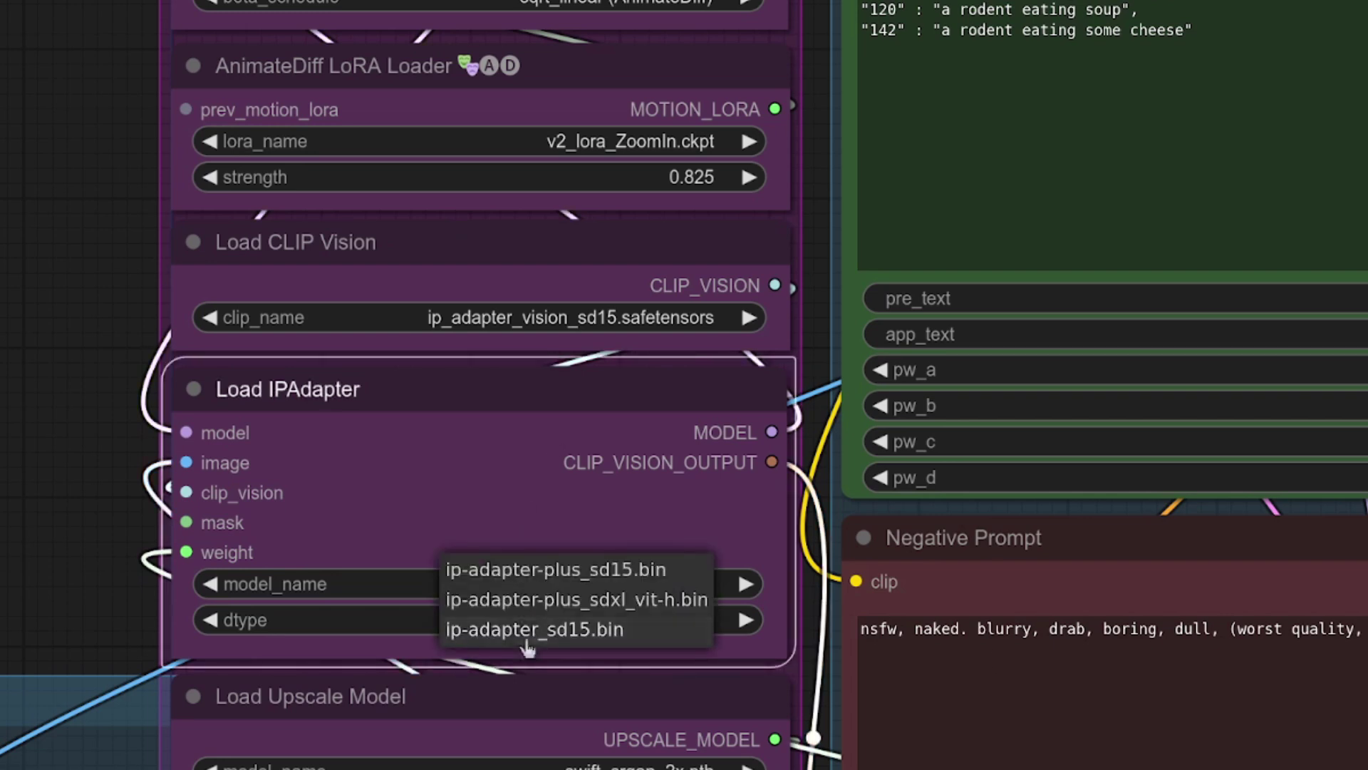
pyautogui.click(531, 570)
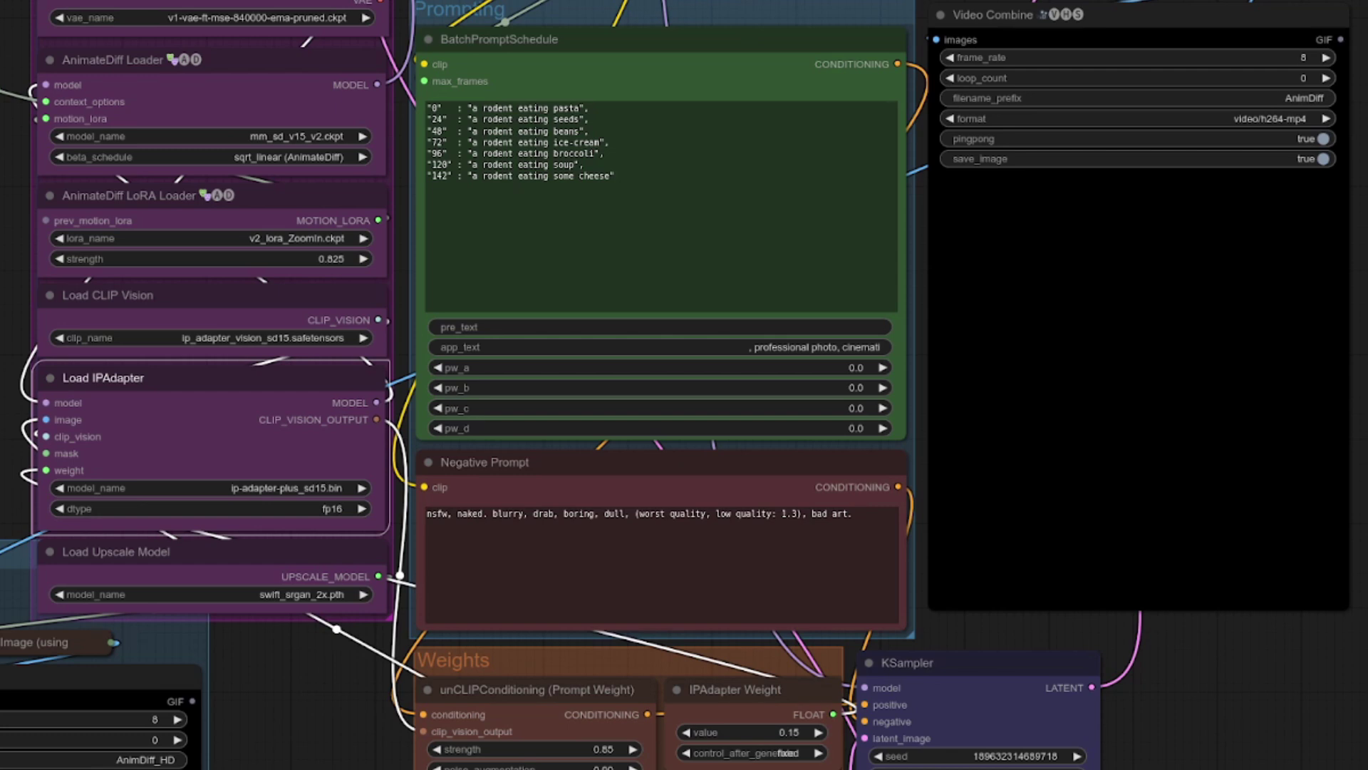
# - Add a second AnimateDiff LoRA Loader feeding the existing loader's prev_motion_lora input, and place it beside that loader
pyautogui.click(320, 239)
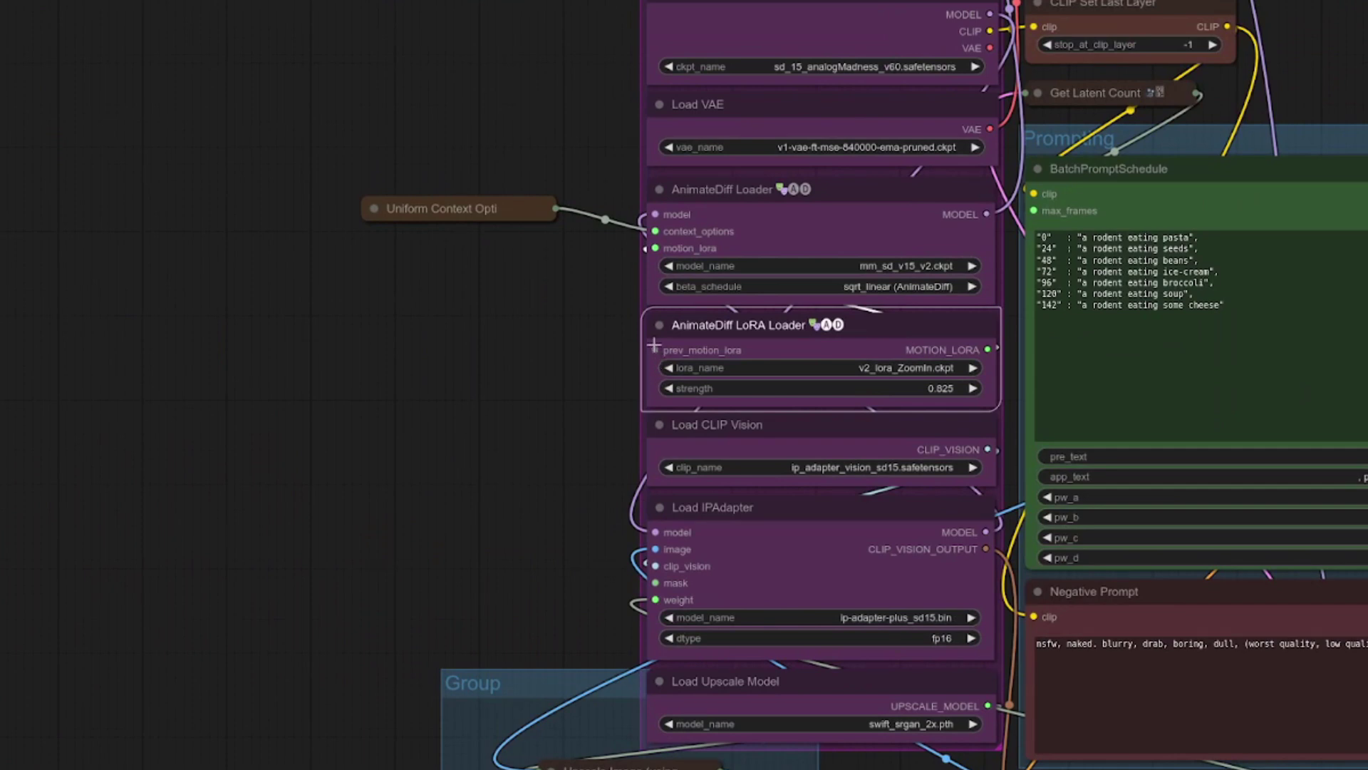
pyautogui.moveTo(653, 348); pyautogui.dragTo(406, 281)
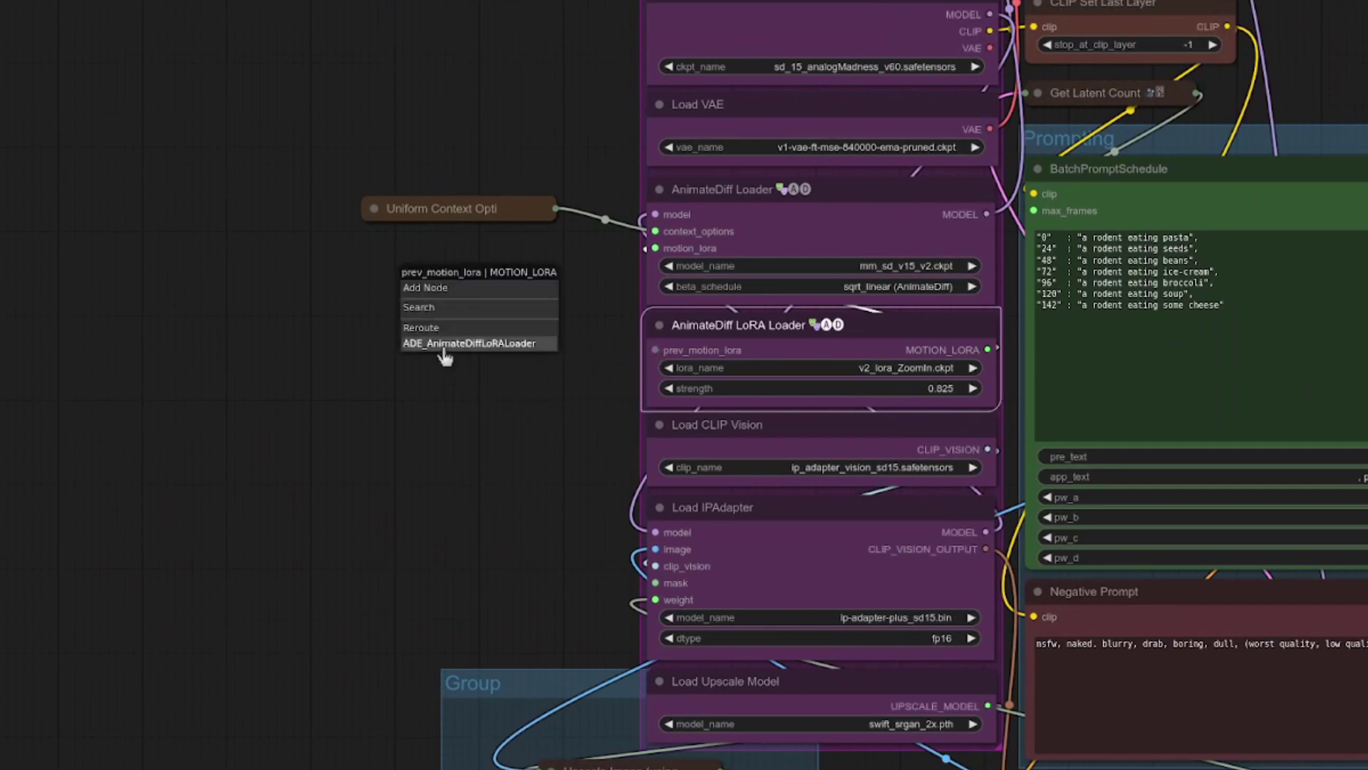
pyautogui.click(471, 345)
pyautogui.moveTo(502, 281); pyautogui.dragTo(363, 322)
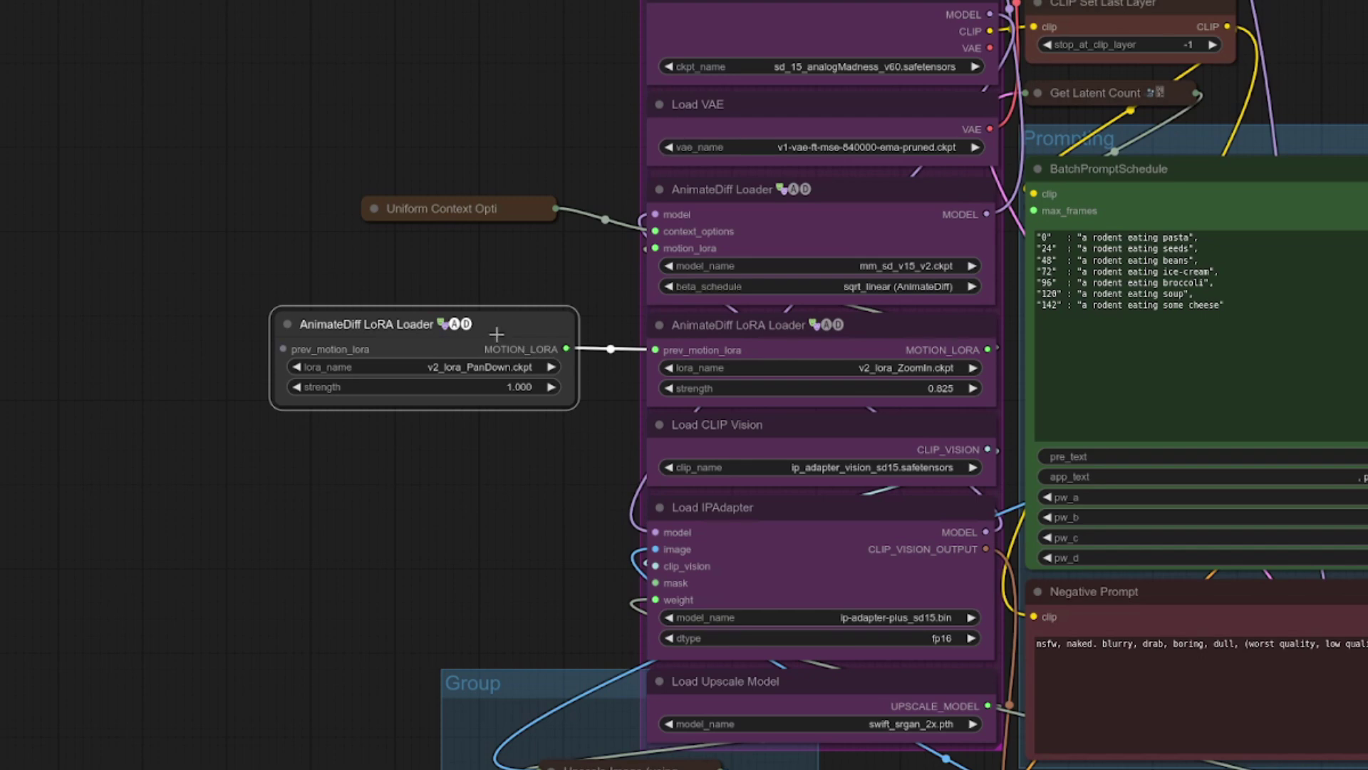
# - Add a trailing comma after the final "142" prompt in BatchPromptSchedule and try running the workflow
pyautogui.moveTo(565, 524); pyautogui.dragTo(13, 595)
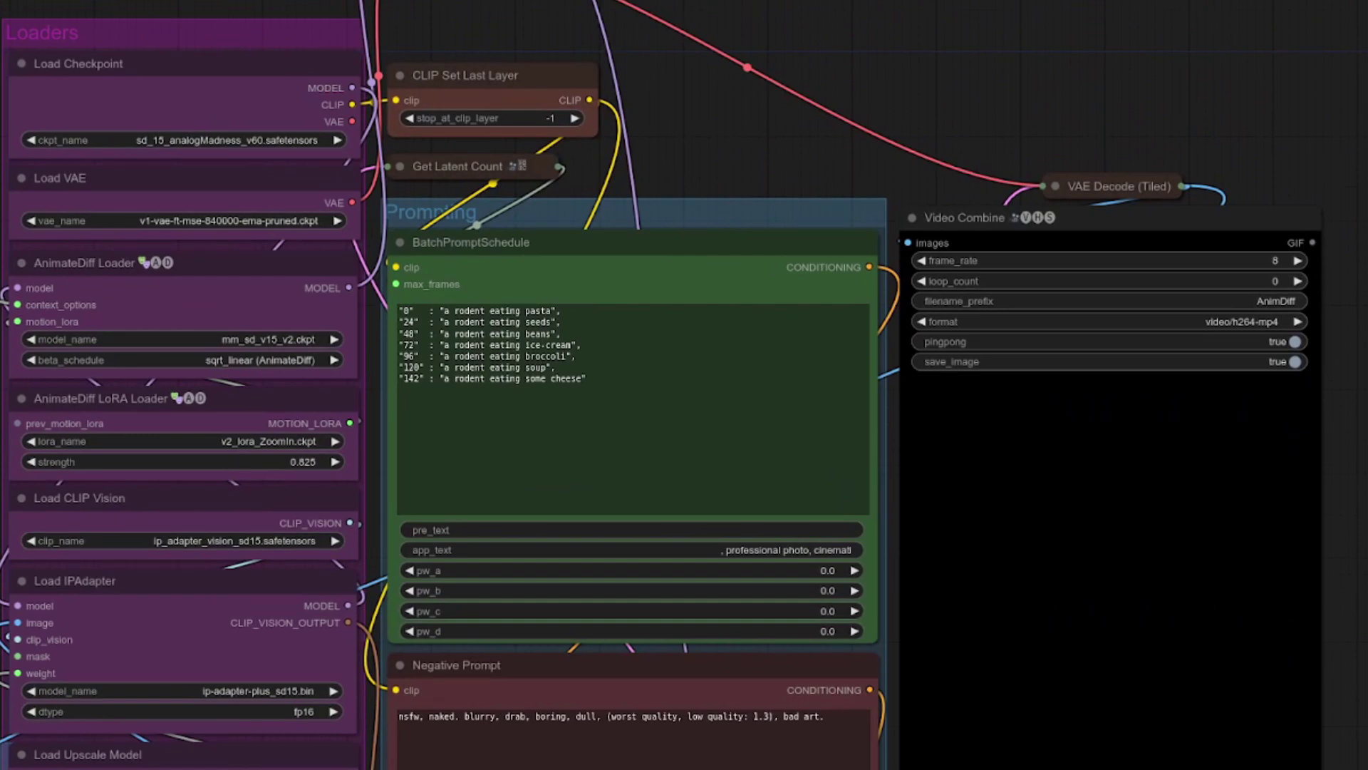
pyautogui.moveTo(12, 595); pyautogui.dragTo(42, 364)
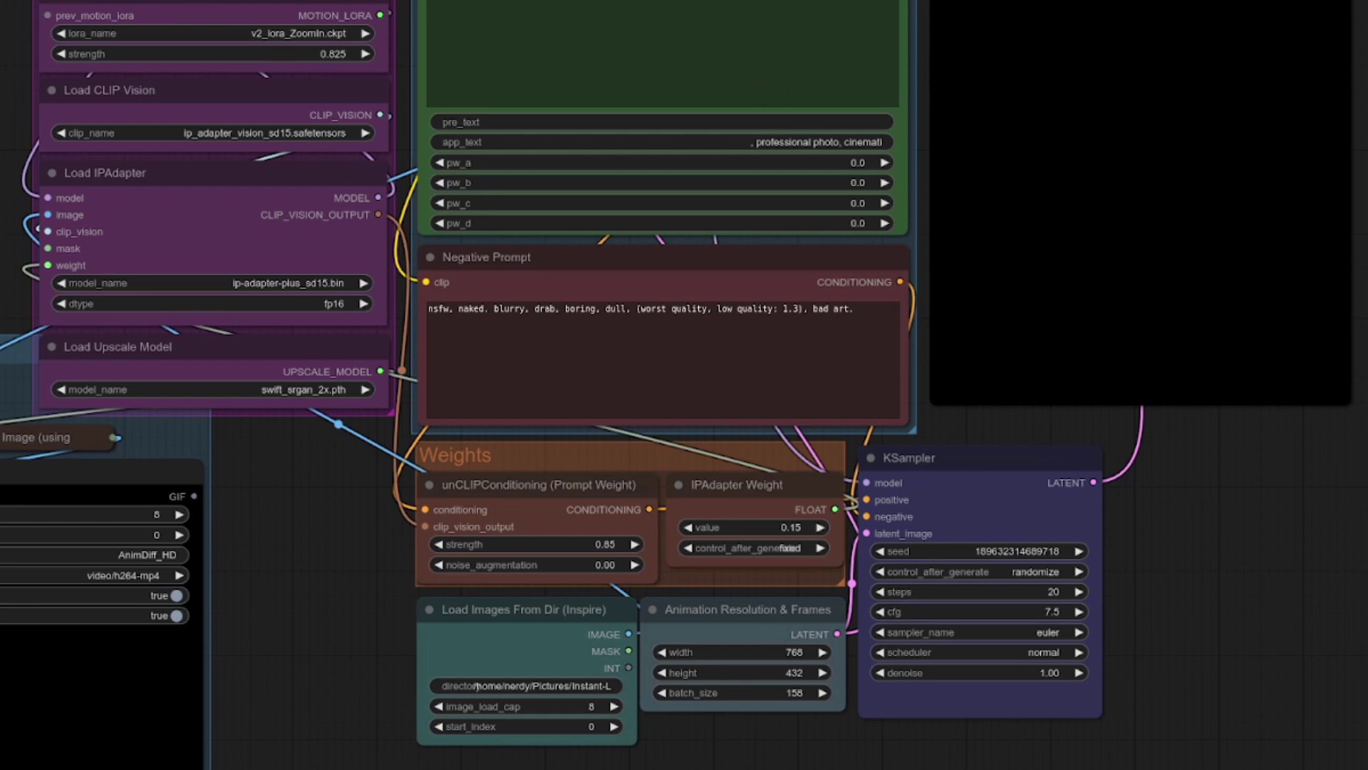
pyautogui.scroll(5, 738, 726)
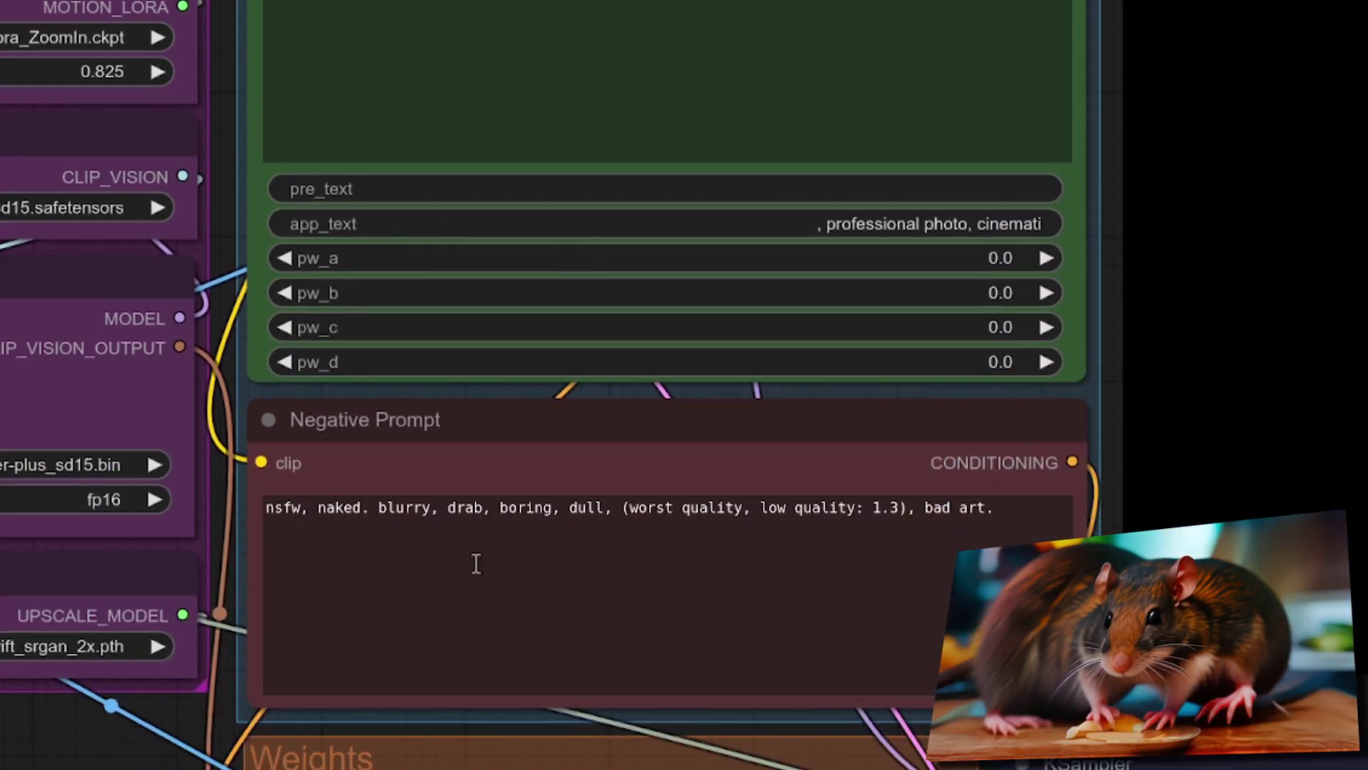
pyautogui.click(476, 564)
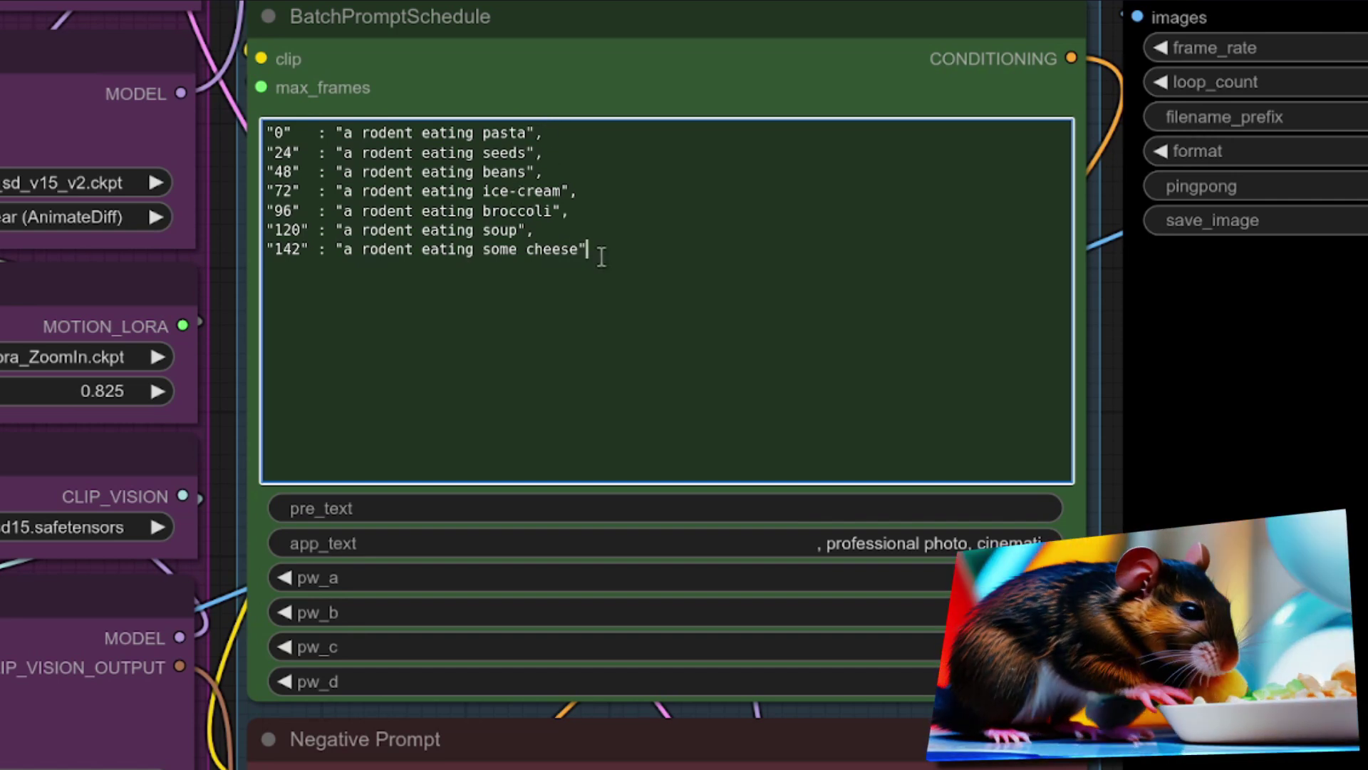
pyautogui.write(',')
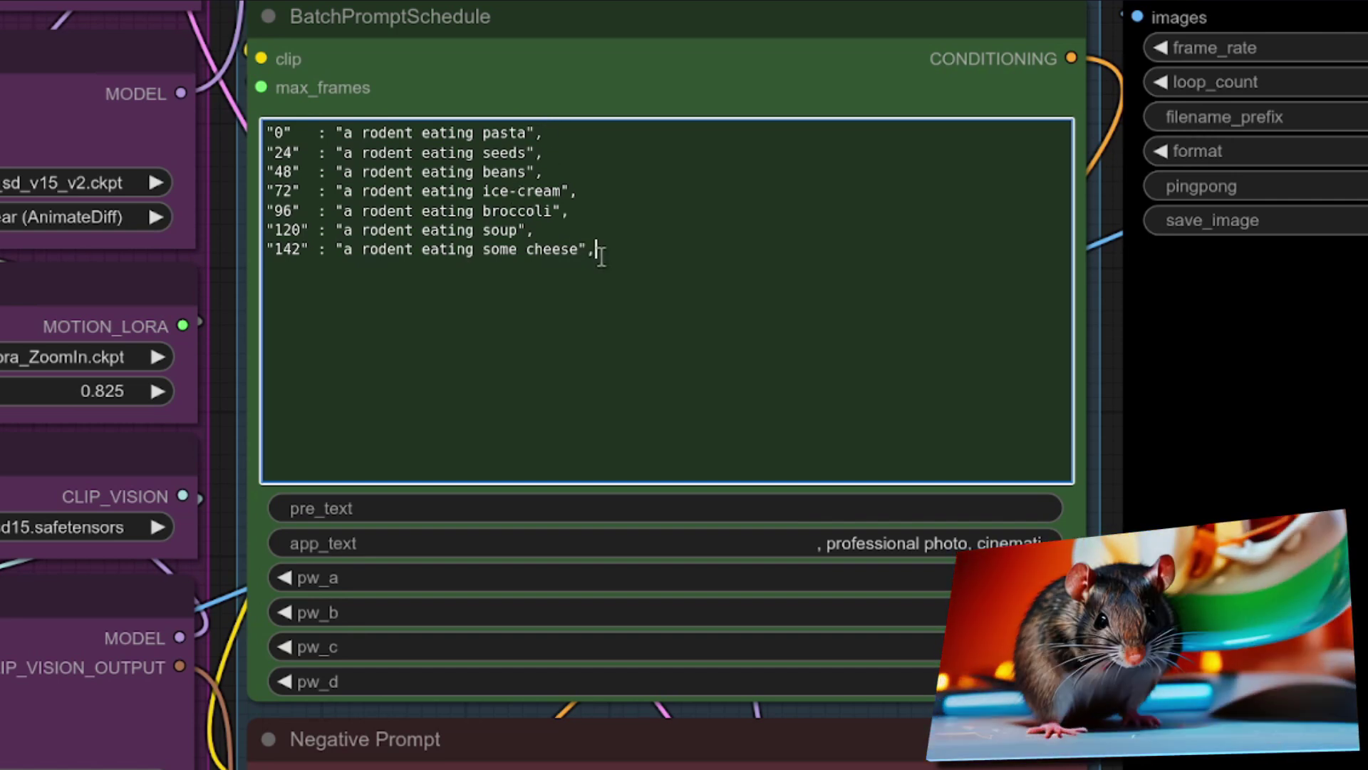
pyautogui.click(1148, 513)
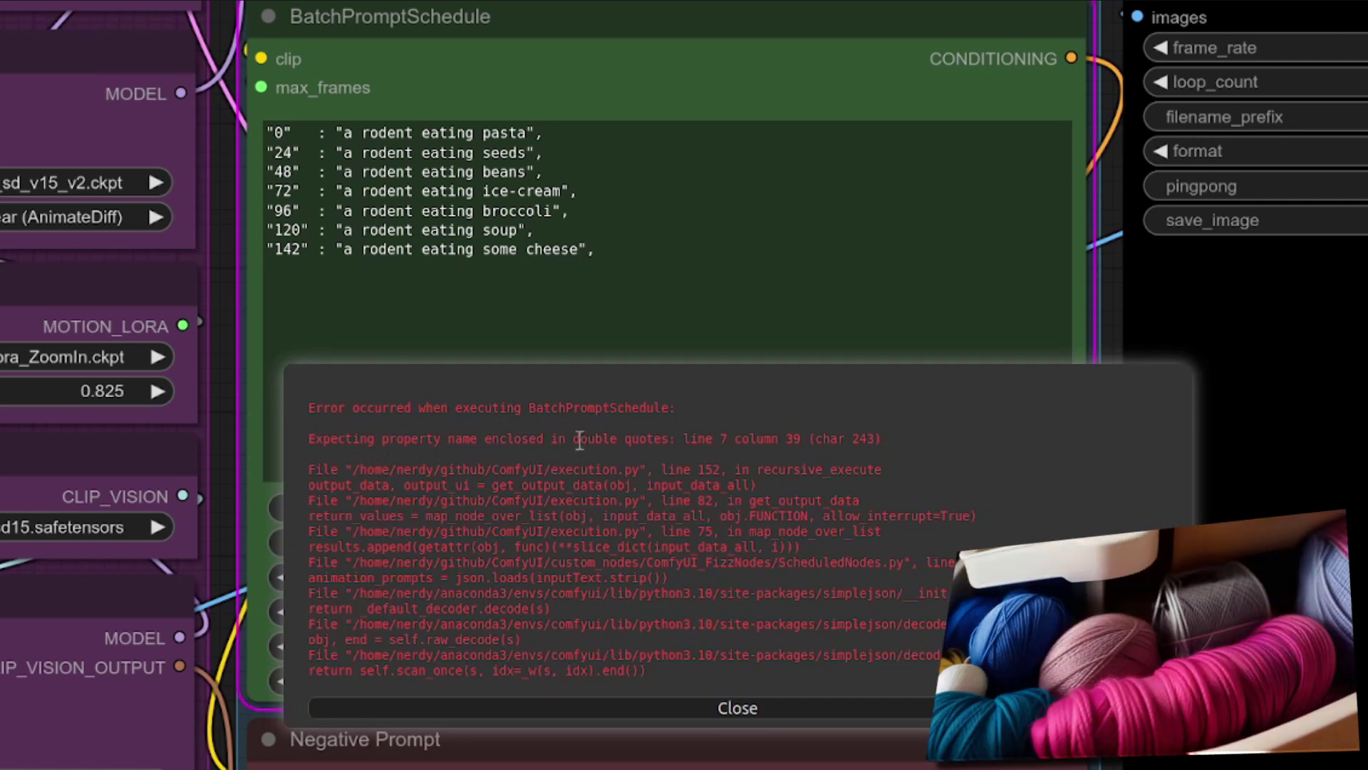
# - Dismiss the execution error and remove the trailing comma after the "142" prompt in BatchPromptSchedule
pyautogui.click(739, 708)
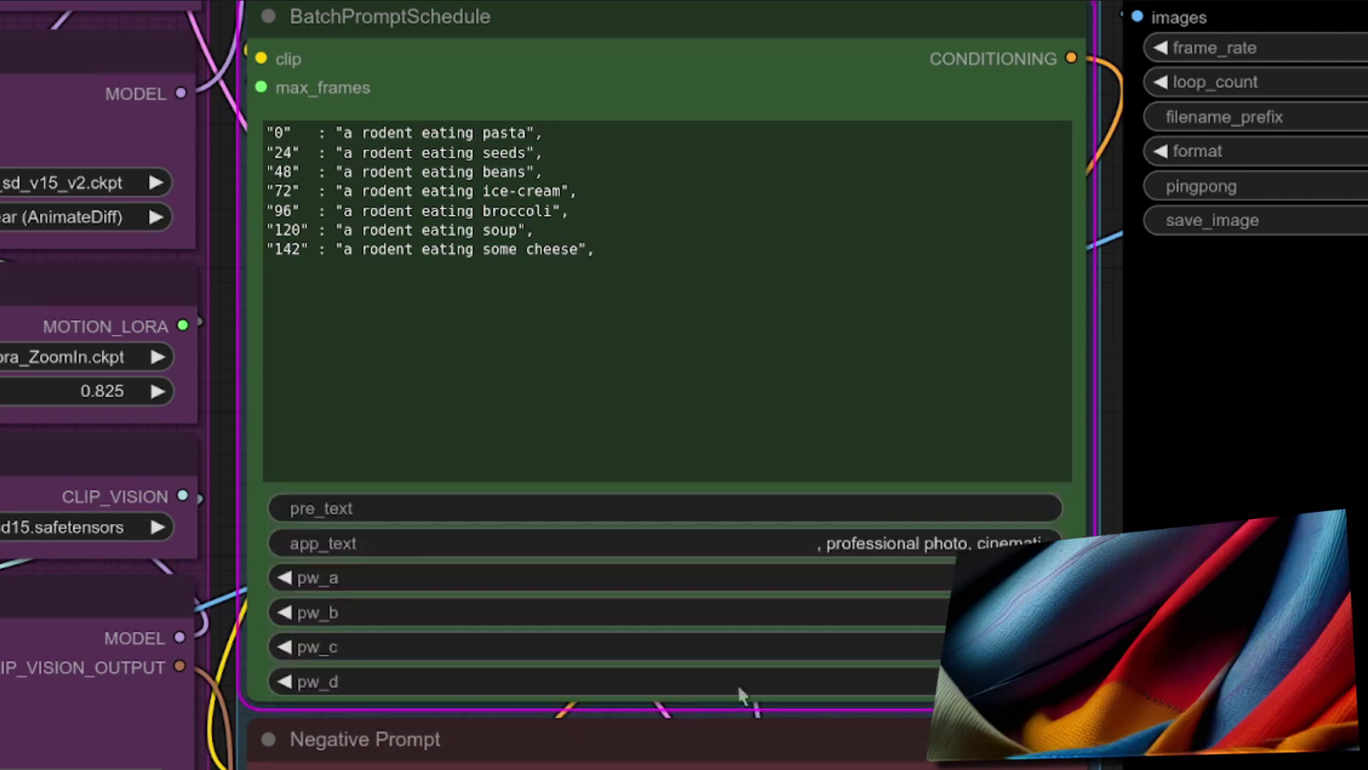
pyautogui.click(595, 254)
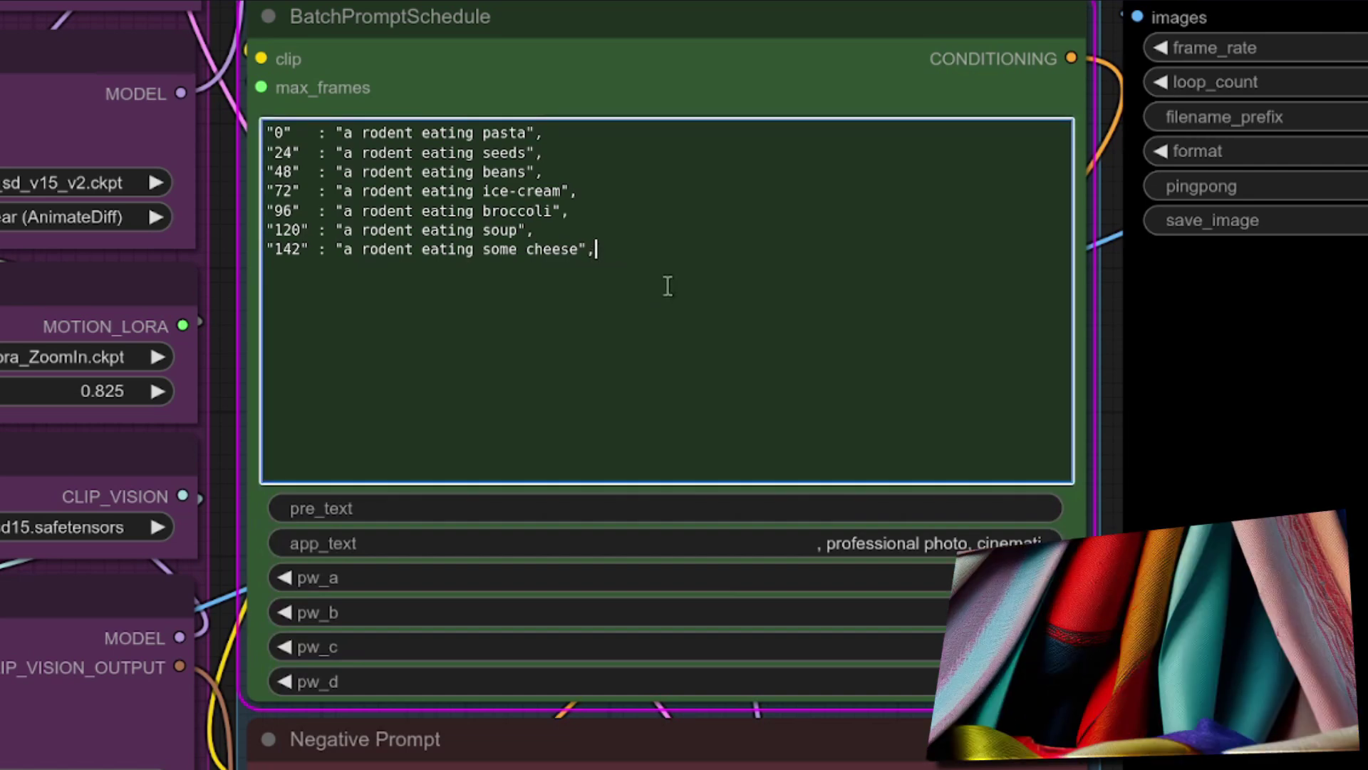
pyautogui.press('BackSpace')
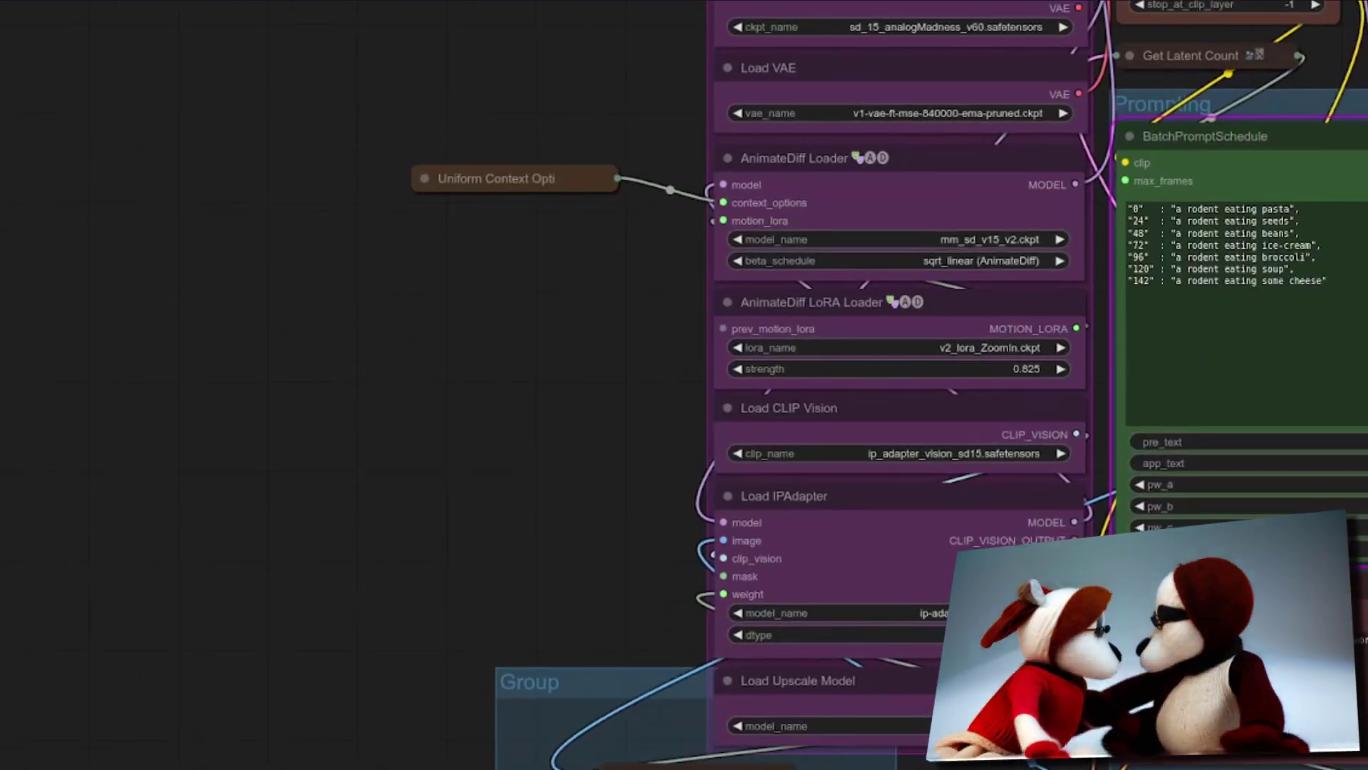
# - Set the nodes of the group holding Upscale Image and Video Combine to Never, and restore them to Always
pyautogui.moveTo(494, 502); pyautogui.dragTo(494, 250)
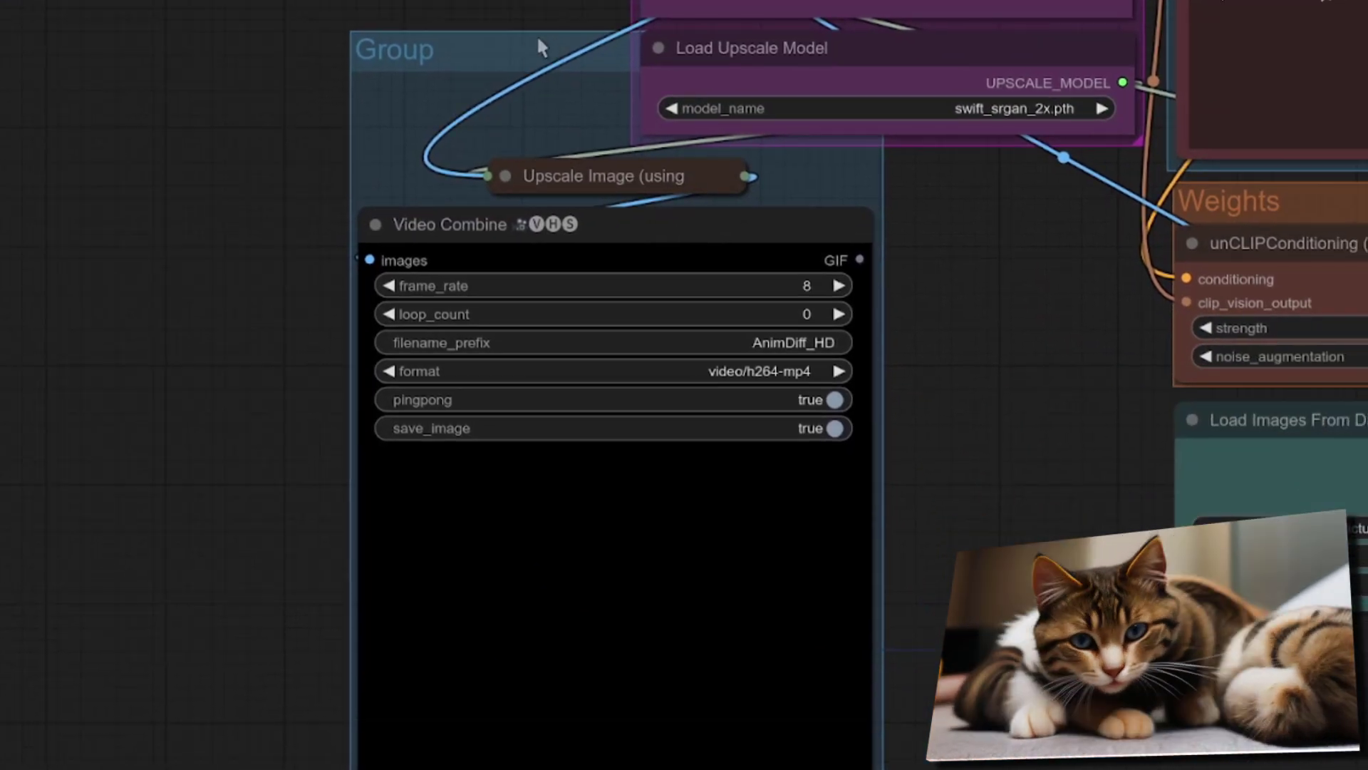
pyautogui.rightClick(574, 238)
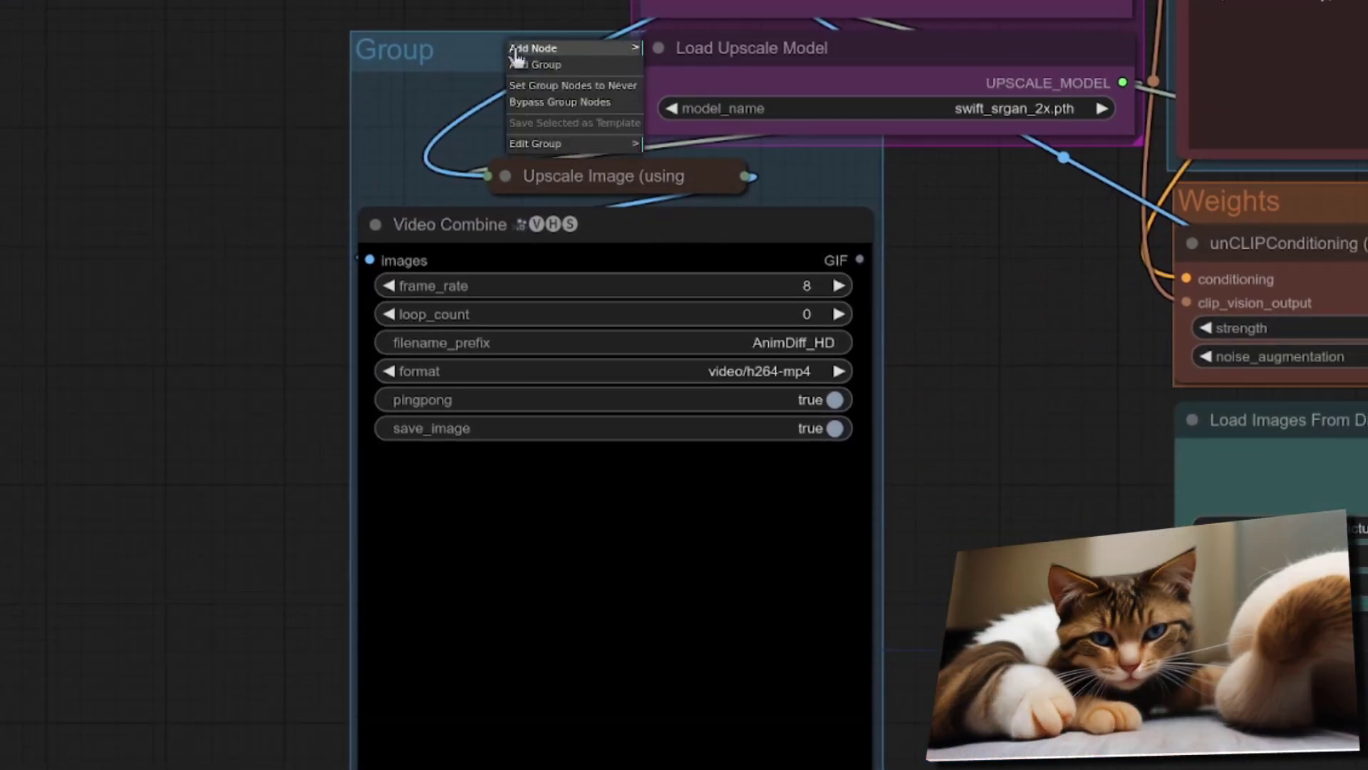
pyautogui.click(592, 89)
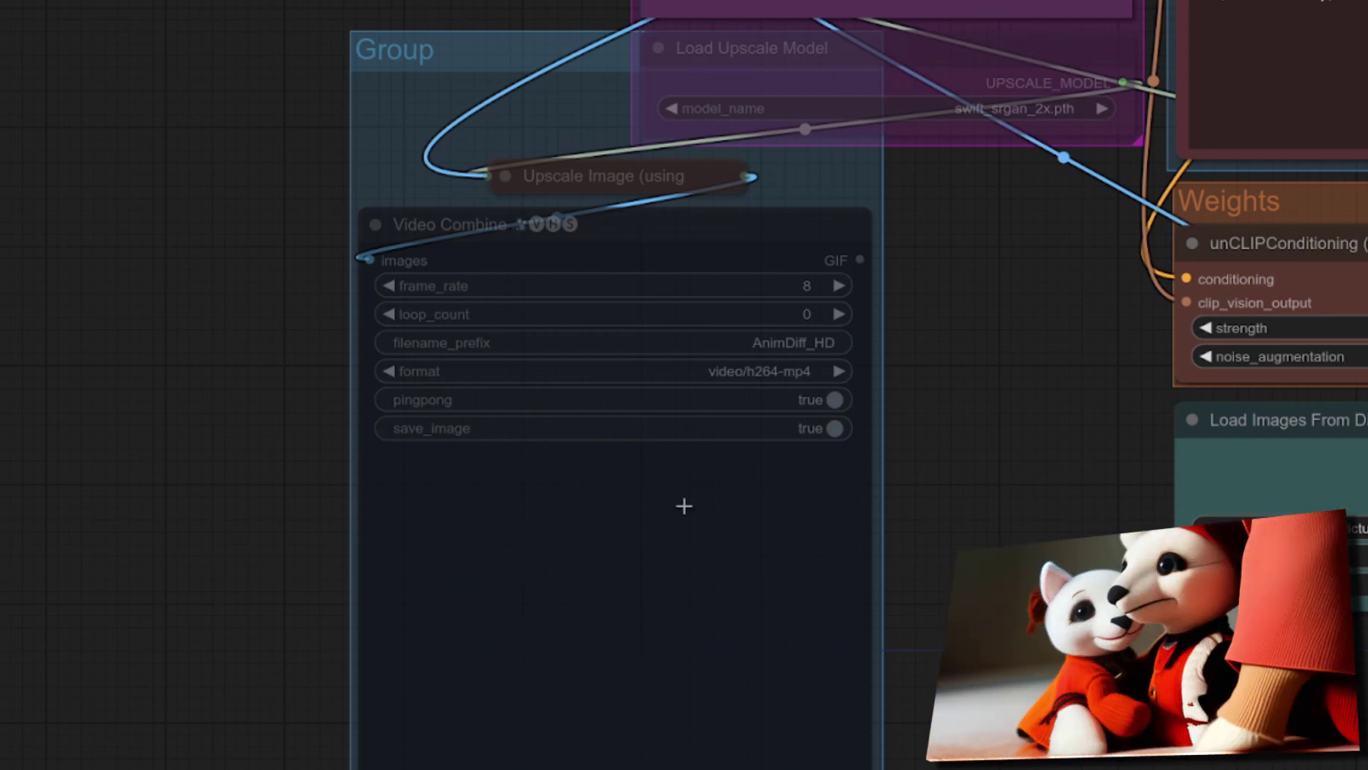
pyautogui.rightClick(507, 56)
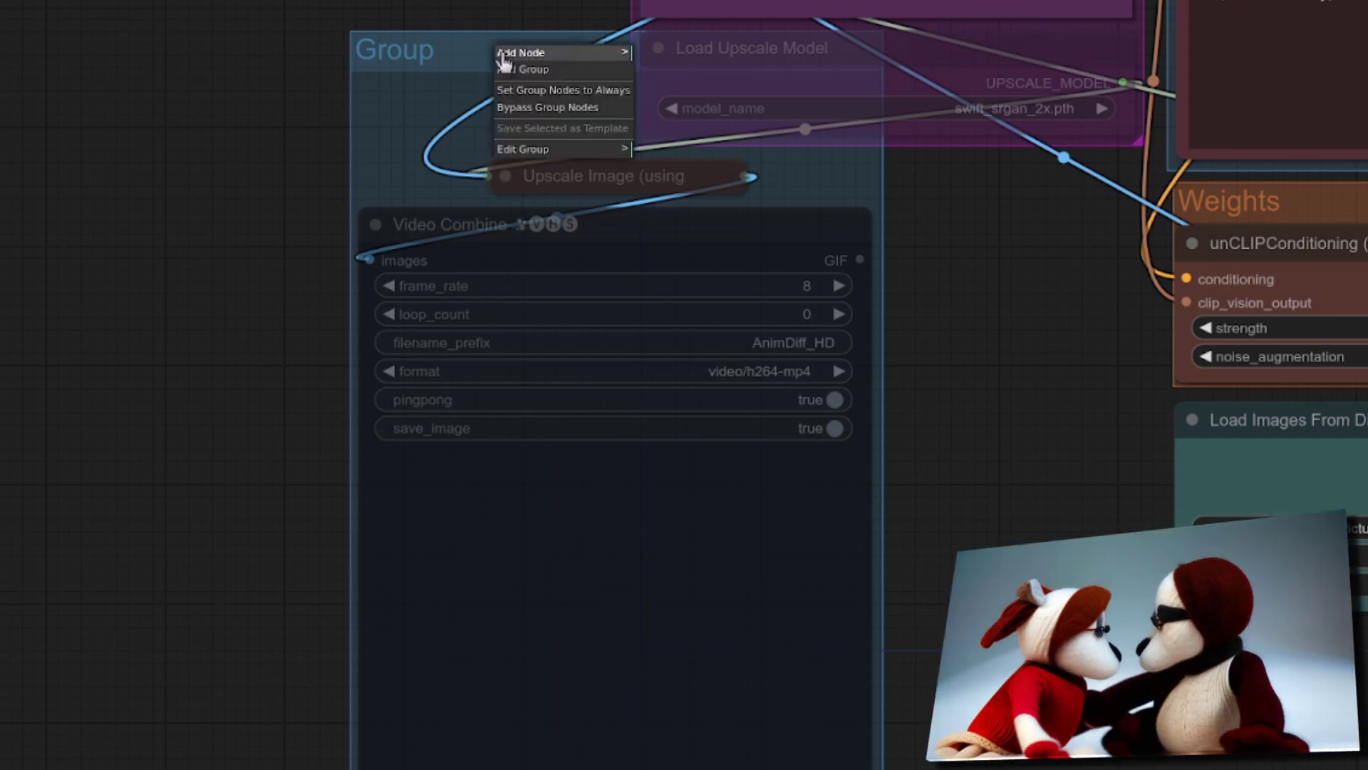
pyautogui.click(543, 89)
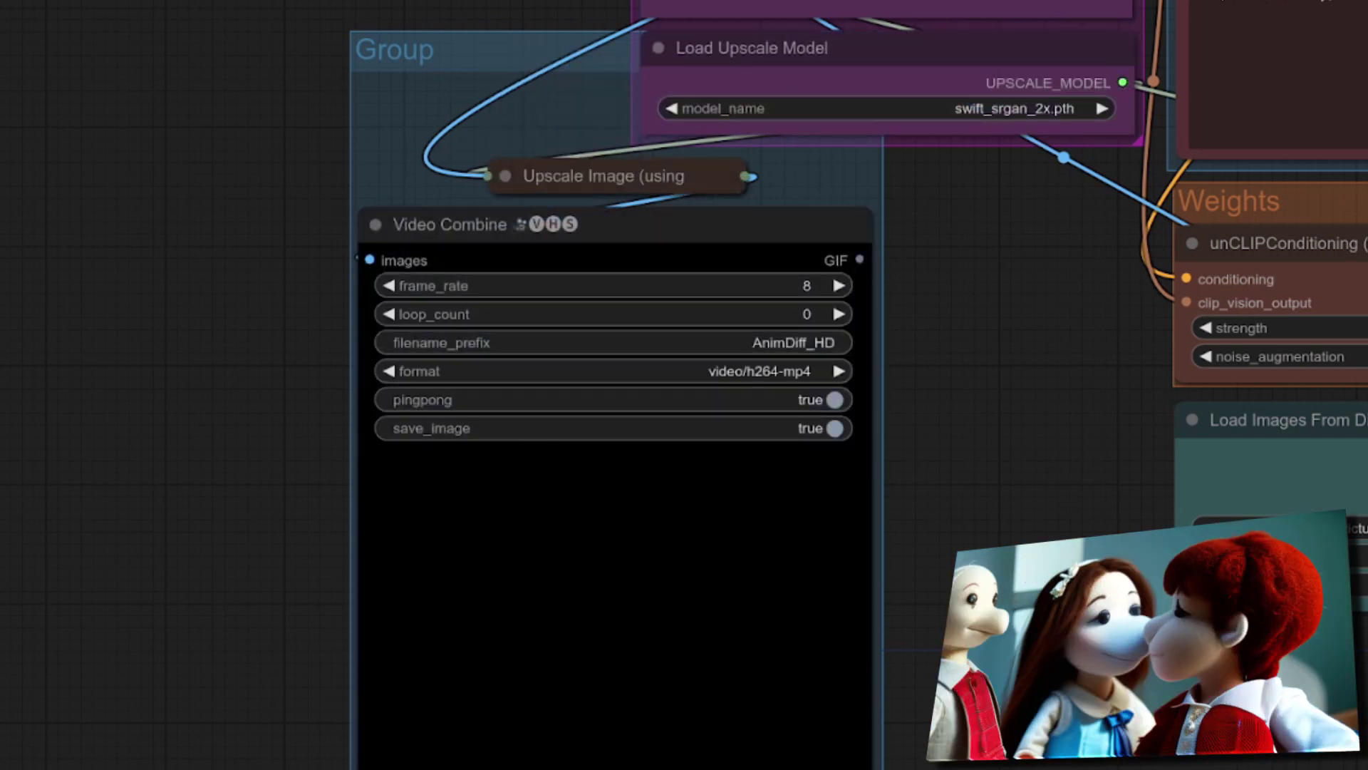